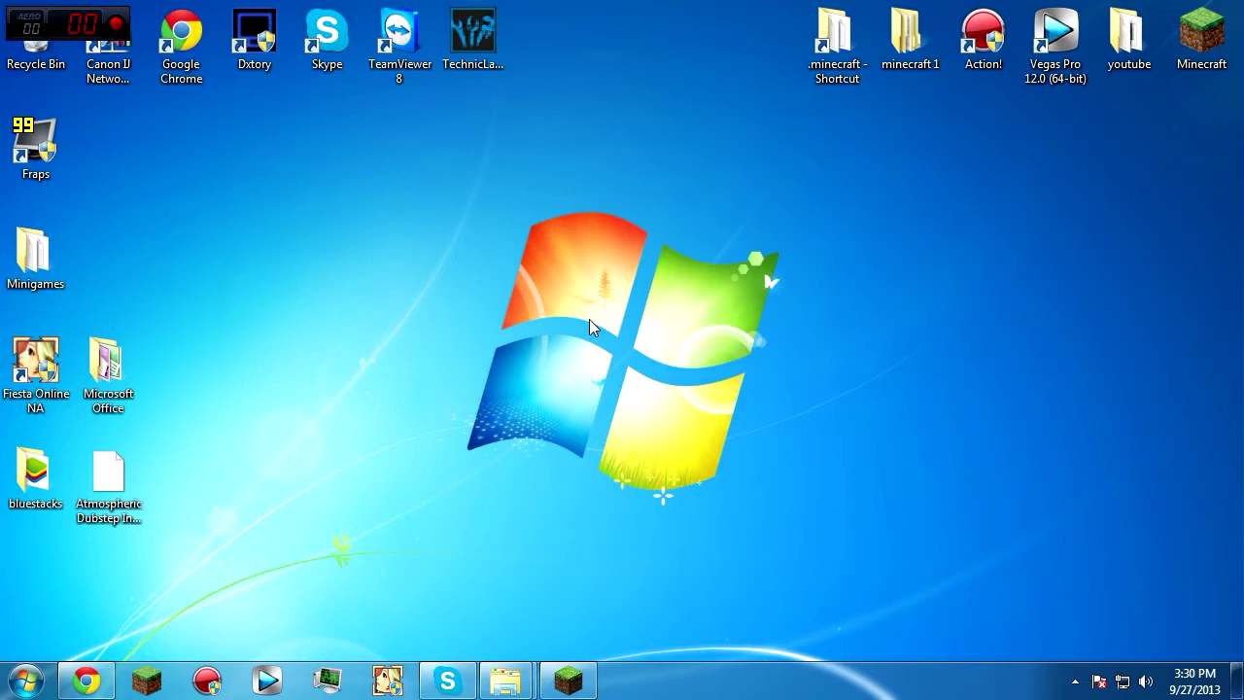
Rearrange the desktop icons, placing the Atmospheric Dubstep Intro file below bluestacks and the Microsoft Office folder beside Fraps
{"action": "left_click_drag", "start_coordinate": [108, 481], "coordinate": [141, 207]}
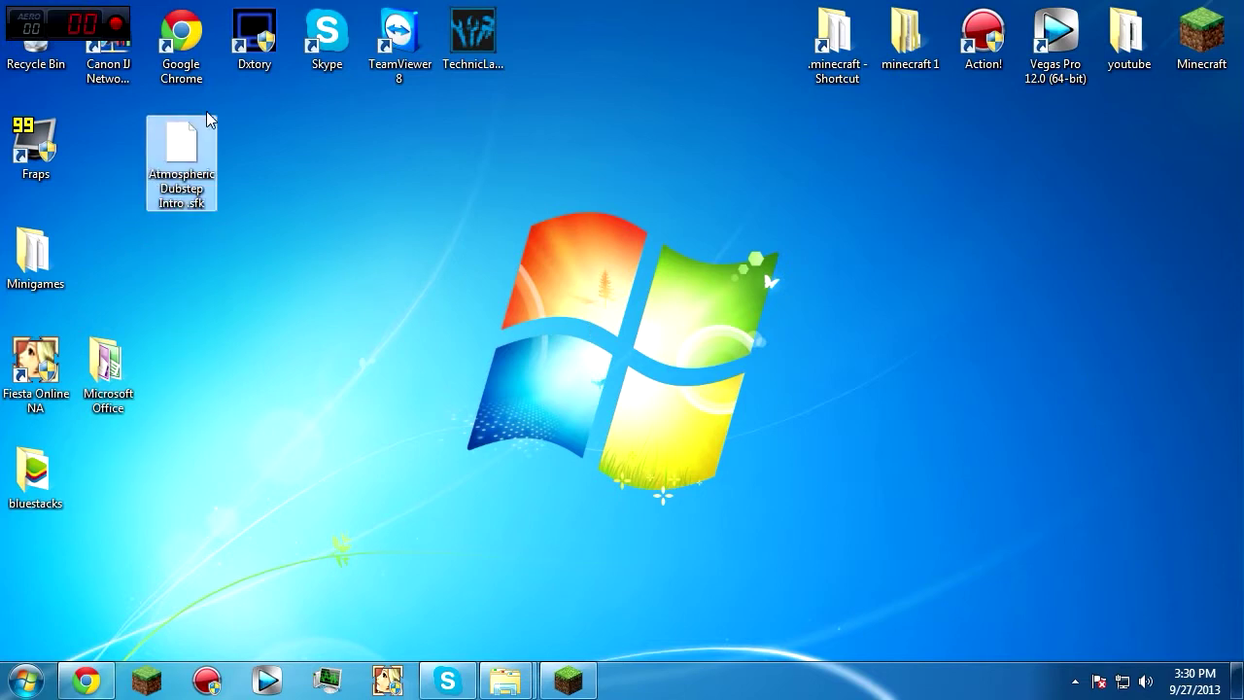
{"action": "left_click_drag", "start_coordinate": [207, 119], "coordinate": [58, 550]}
{"action": "left_click_drag", "start_coordinate": [107, 374], "coordinate": [128, 156]}
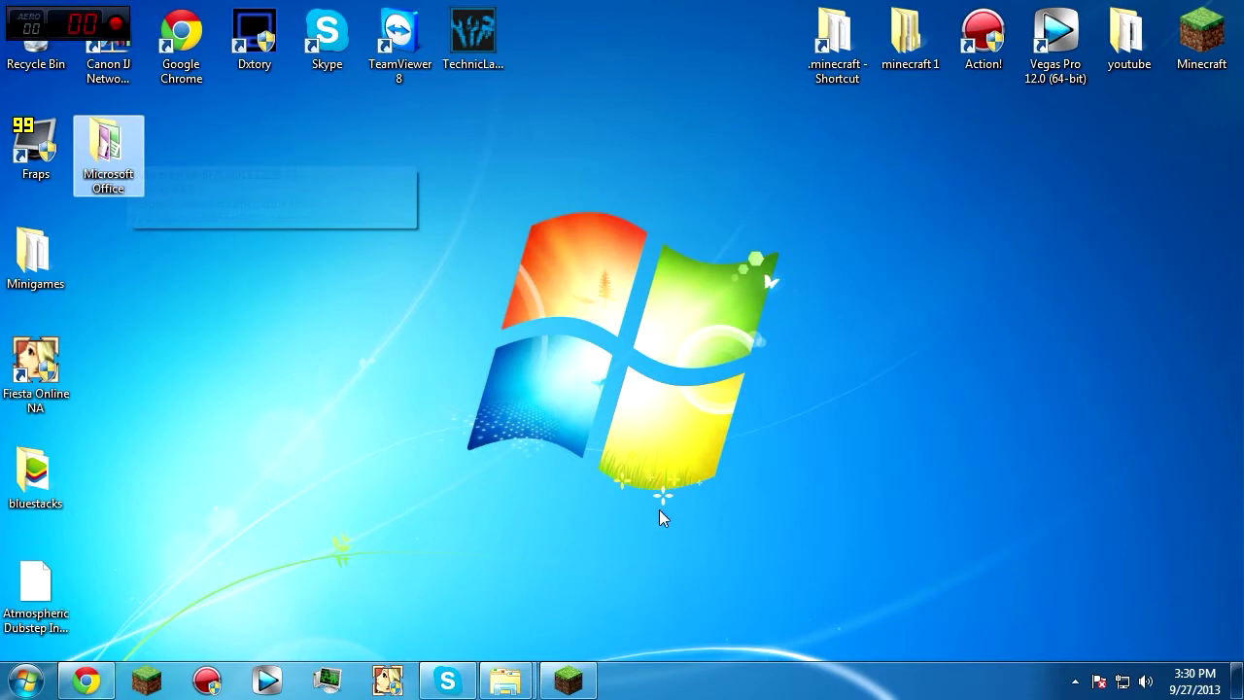
Start Minecraft 1.6.4 once from the launcher with the current profile, and close the game at its title screen
{"action": "left_click", "coordinate": [583, 690]}
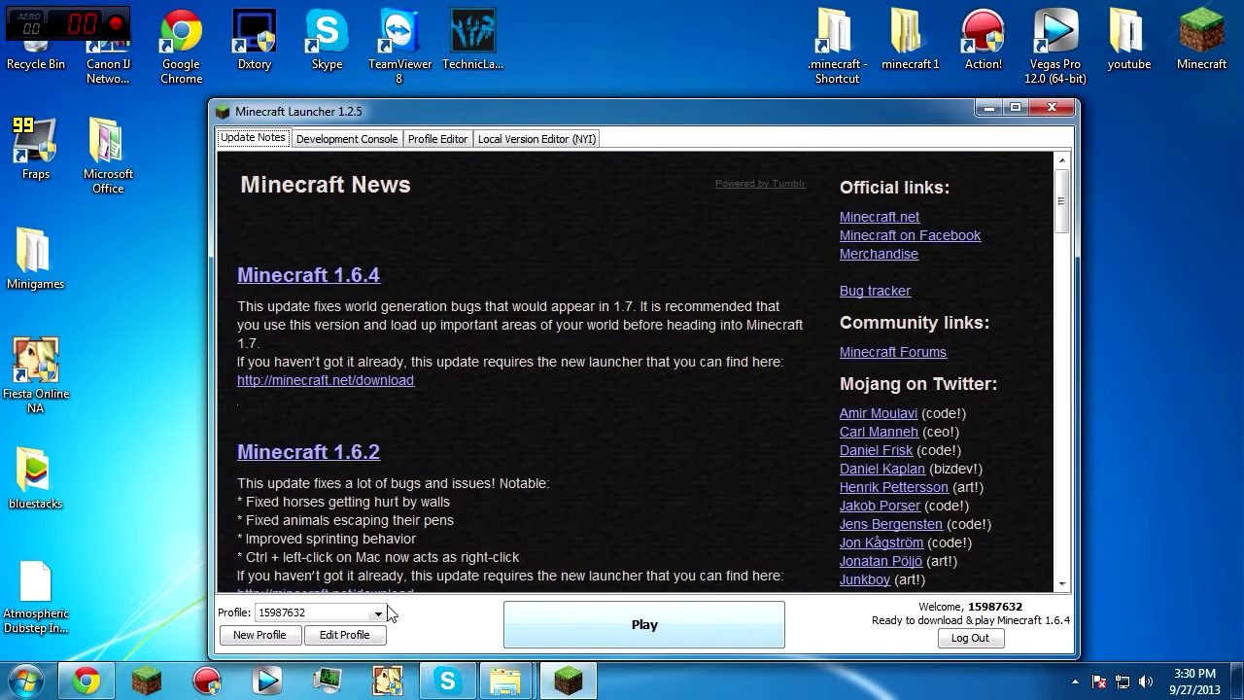
{"action": "left_click", "coordinate": [362, 609]}
{"action": "left_click", "coordinate": [362, 609]}
{"action": "left_click", "coordinate": [549, 625]}
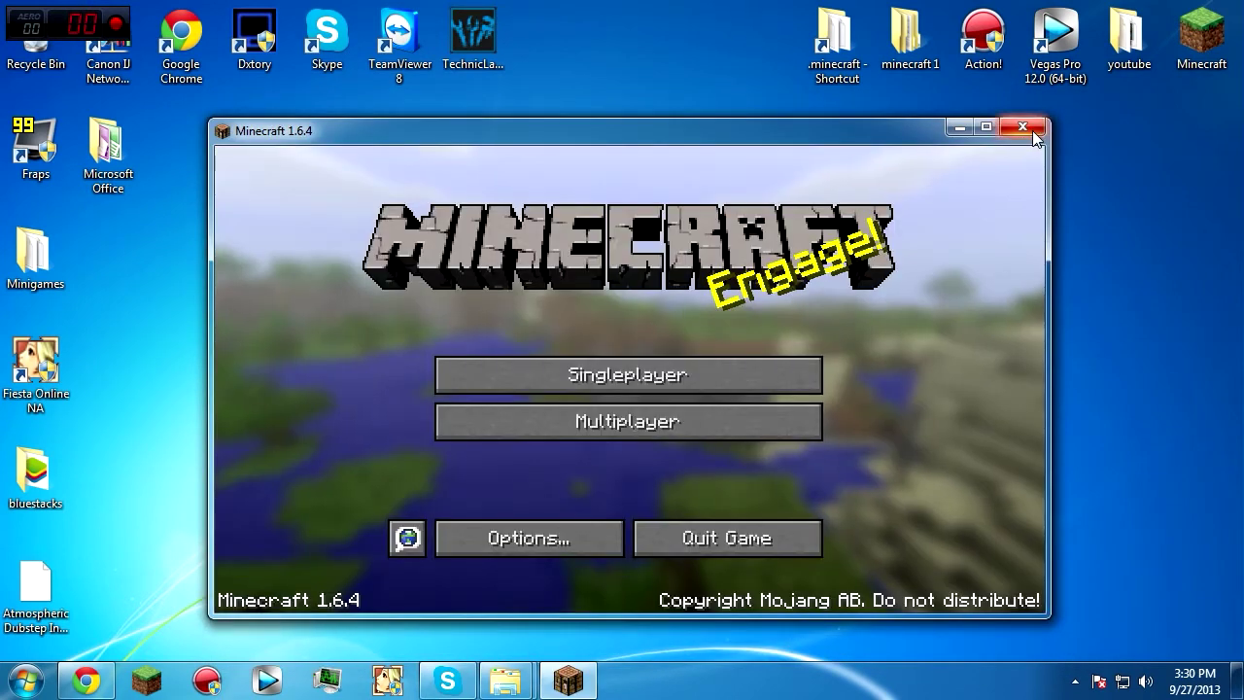
{"action": "left_click", "coordinate": [1032, 130]}
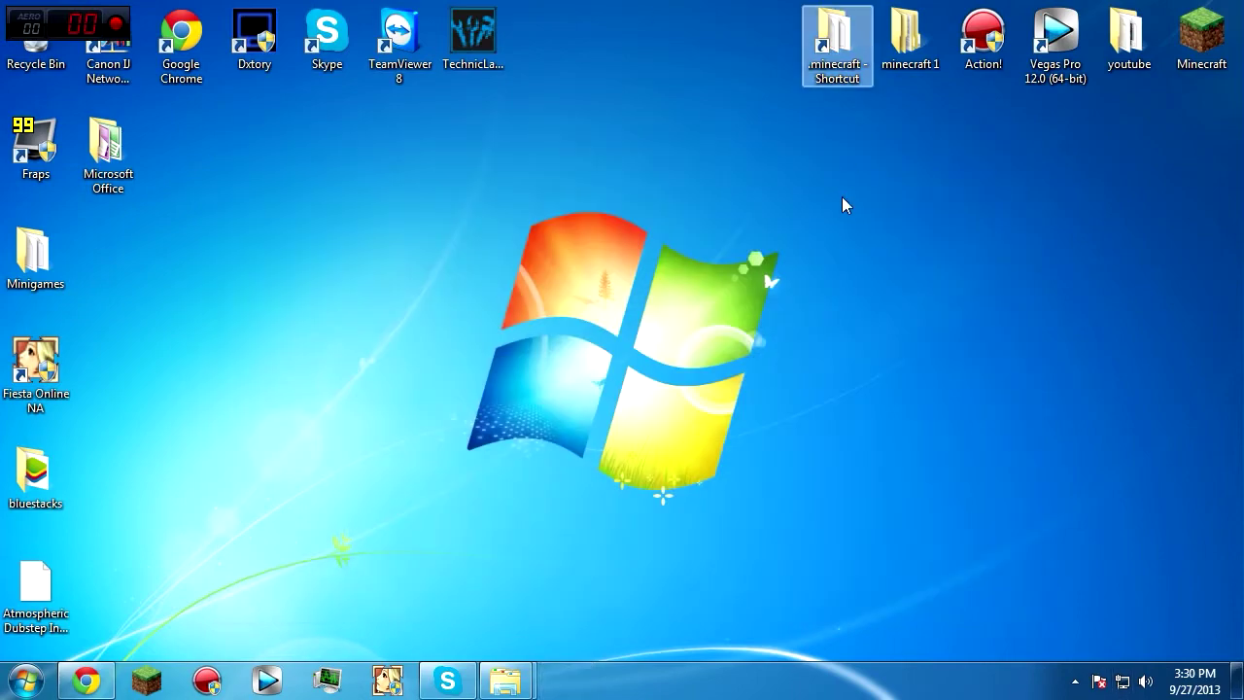
Download the Recommended-1.6.4 Forge installer, version 9.11.0.884, from the Minecraft Forge downloads page and keep the file
{"action": "left_click", "coordinate": [87, 680]}
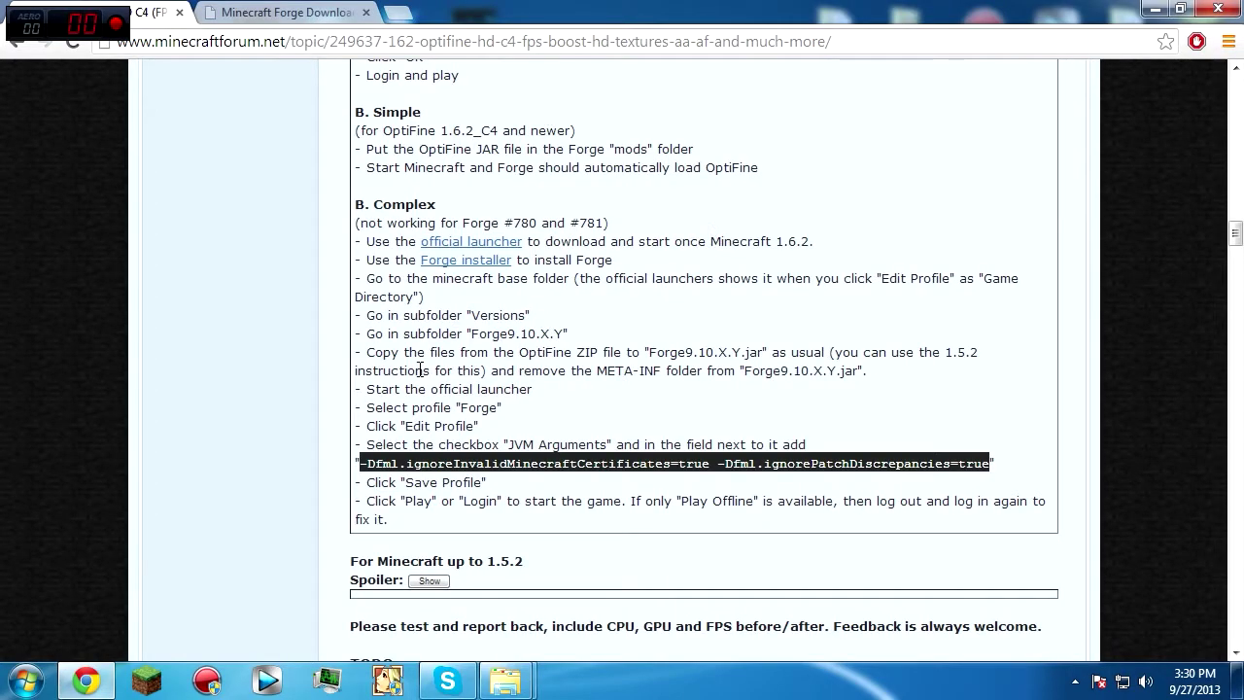
{"action": "key", "text": "ctrl+Tab"}
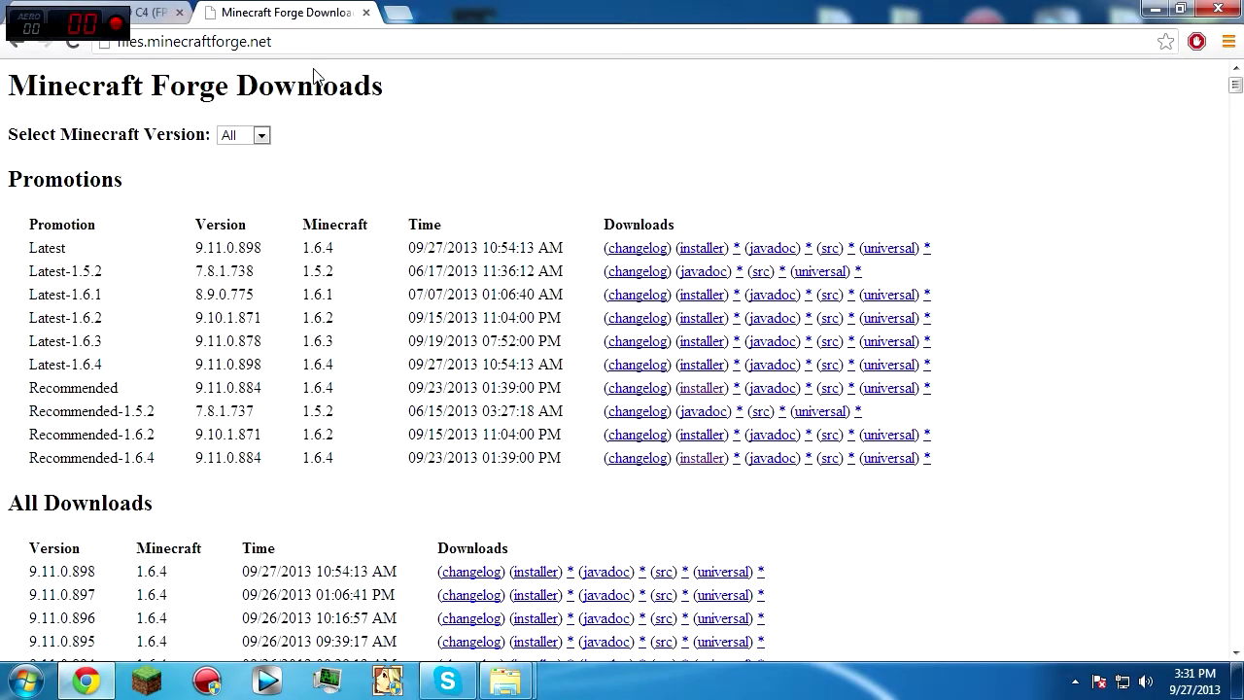
{"action": "left_click", "coordinate": [715, 460]}
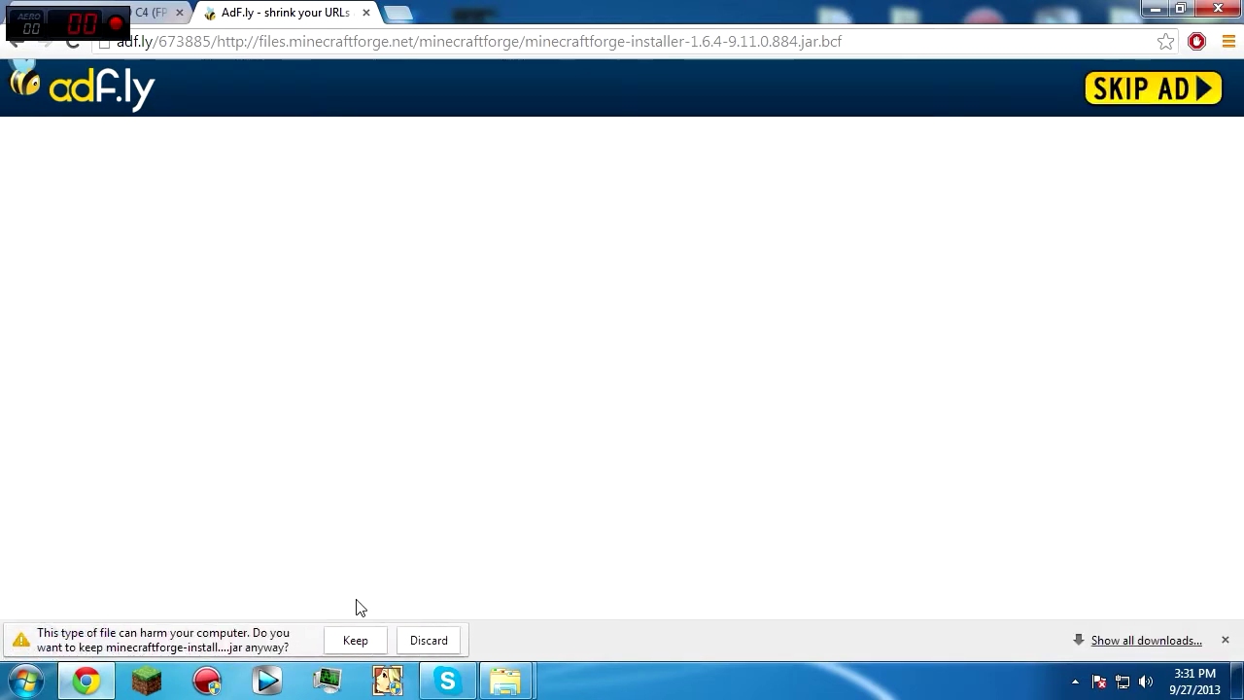
{"action": "left_click", "coordinate": [354, 640]}
Copy the downloaded Forge installer jar onto an empty area of the desktop and restore the browser to full screen
{"action": "double_click", "coordinate": [506, 13]}
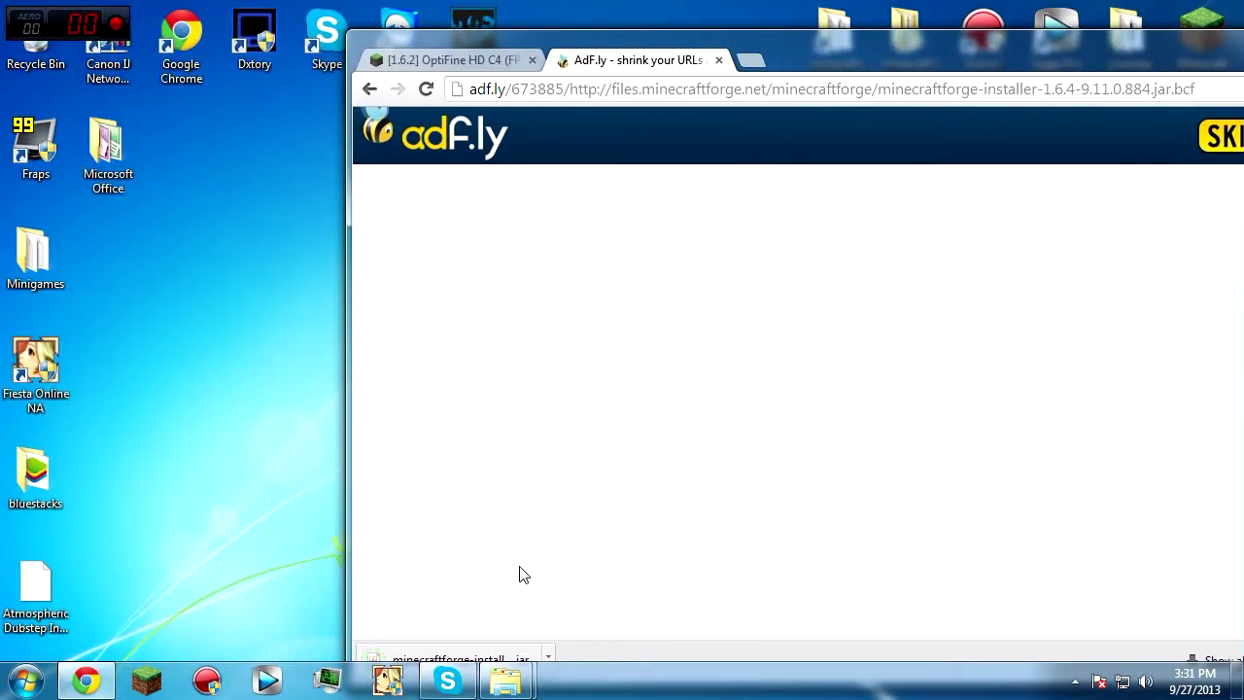
{"action": "left_click_drag", "start_coordinate": [457, 658], "coordinate": [328, 409]}
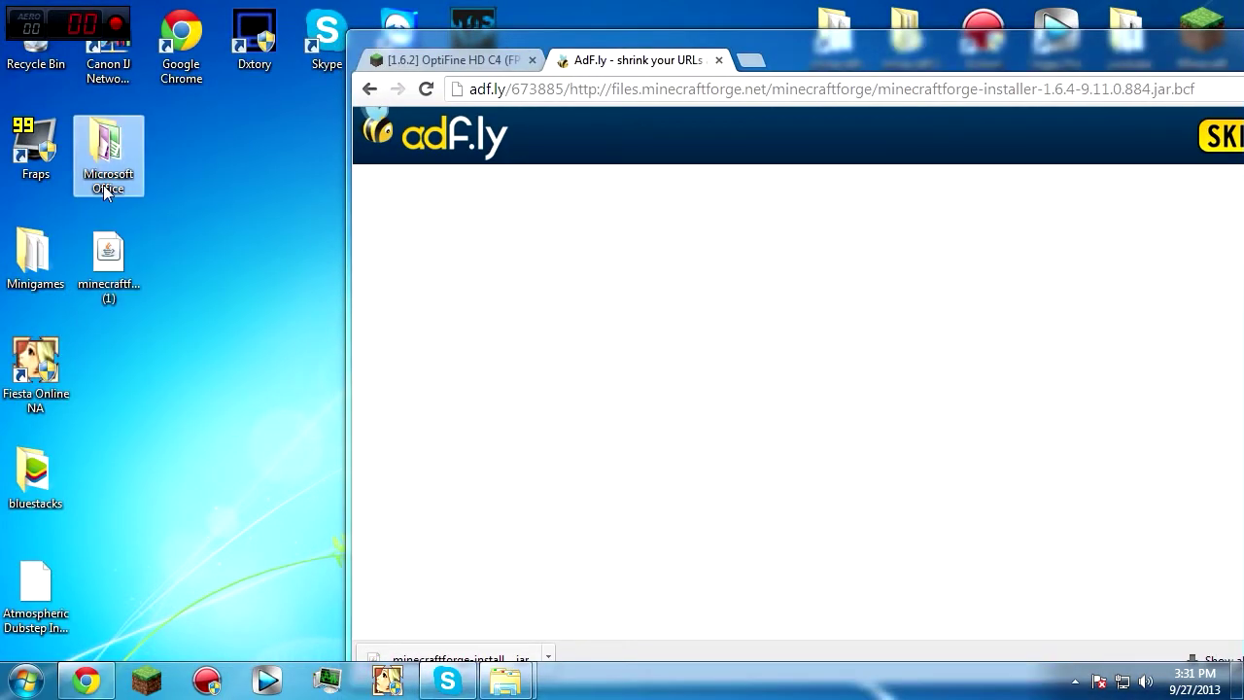
{"action": "left_click_drag", "start_coordinate": [105, 254], "coordinate": [323, 373]}
{"action": "left_click_drag", "start_coordinate": [870, 63], "coordinate": [695, 4]}
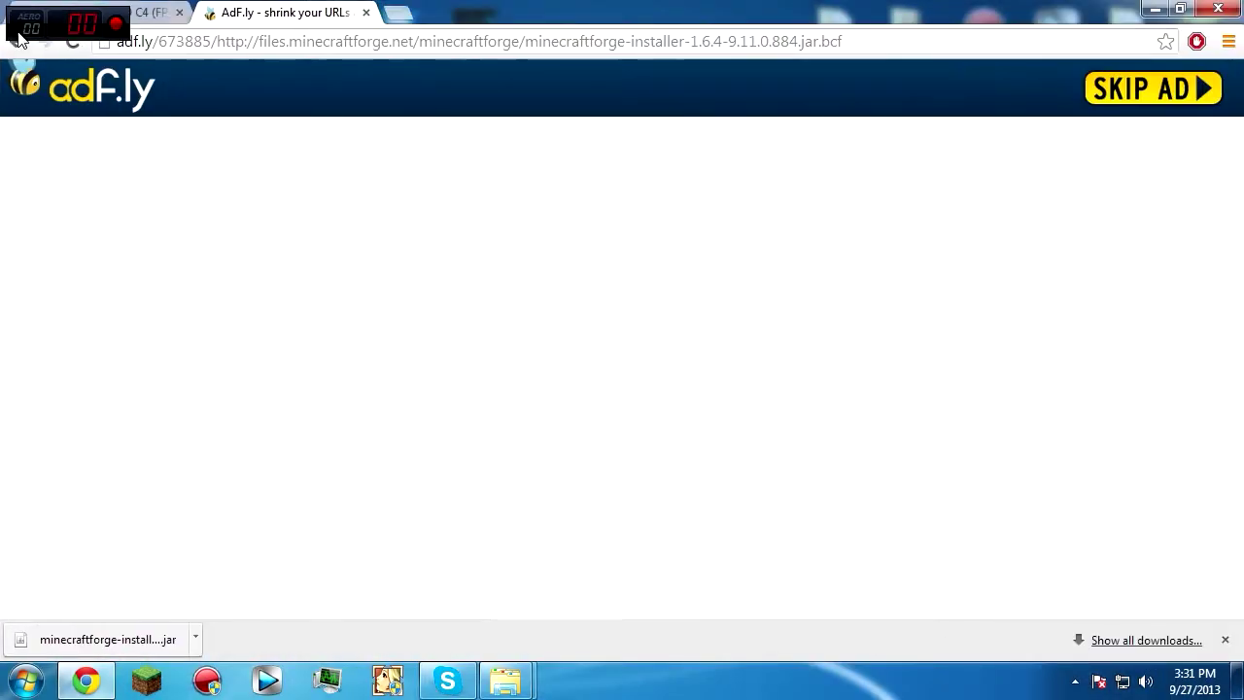
Open the download link for OptiFine HD C4 Ultra for Minecraft 1.6.4 in the OptiFine forum topic
{"action": "left_click", "coordinate": [146, 12]}
{"action": "scroll", "coordinate": [655, 438], "scroll_direction": "up", "scroll_amount": 20}
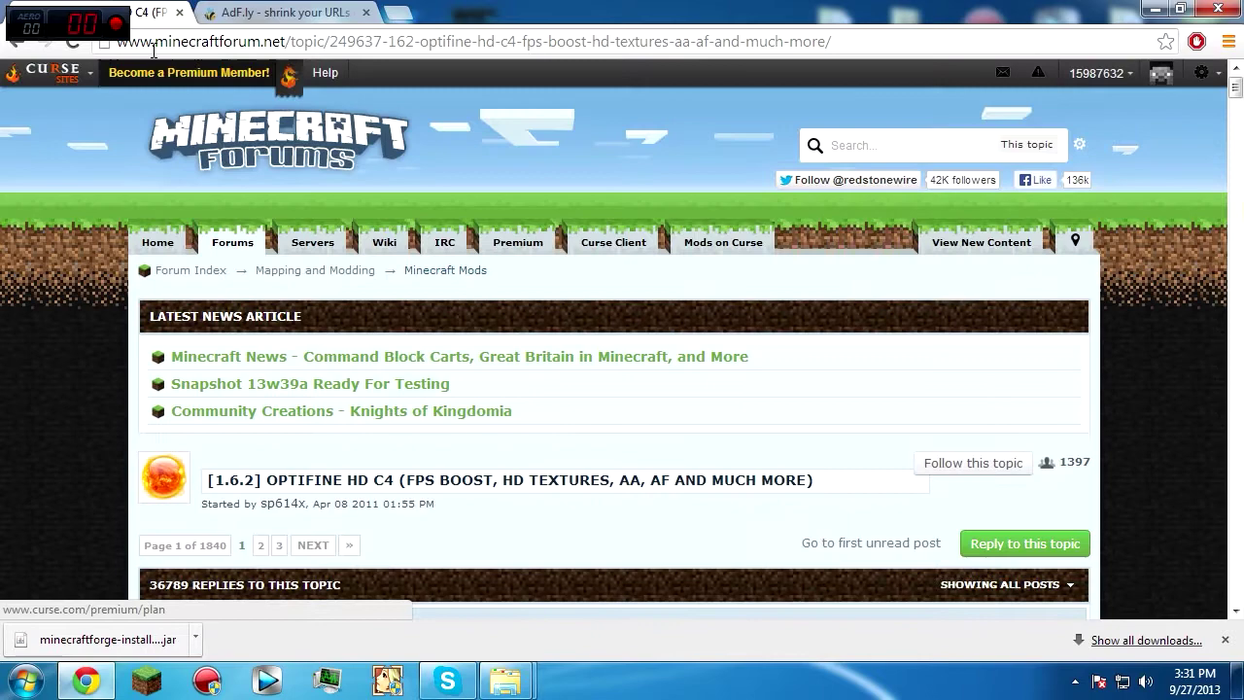
{"action": "scroll", "coordinate": [1153, 274], "scroll_direction": "down", "scroll_amount": 1}
{"action": "scroll", "coordinate": [1153, 273], "scroll_direction": "down", "scroll_amount": 3}
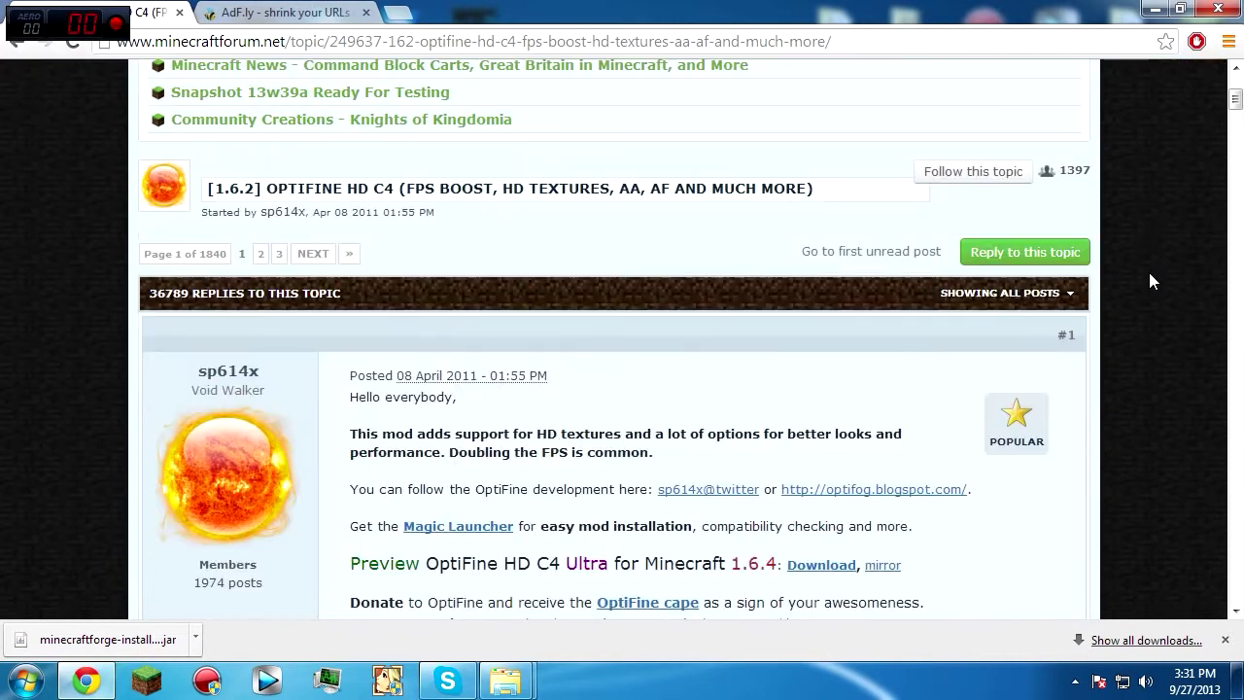
{"action": "scroll", "coordinate": [437, 472], "scroll_direction": "down", "scroll_amount": 1}
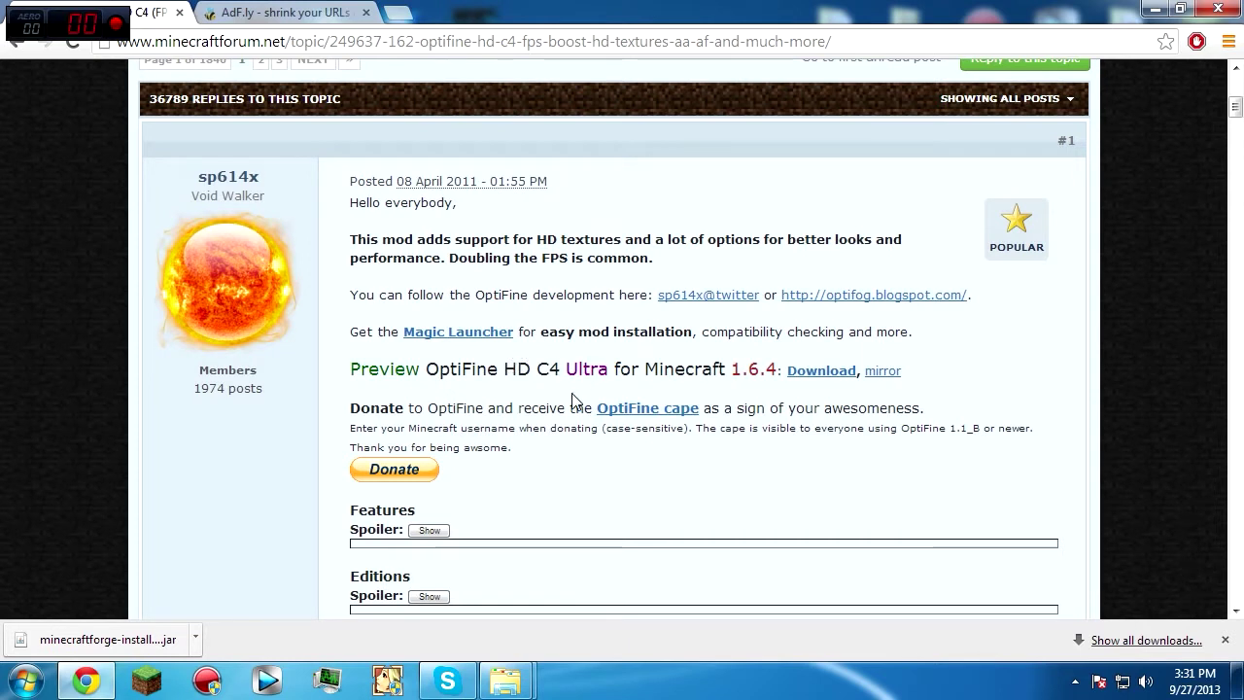
{"action": "left_click", "coordinate": [799, 370]}
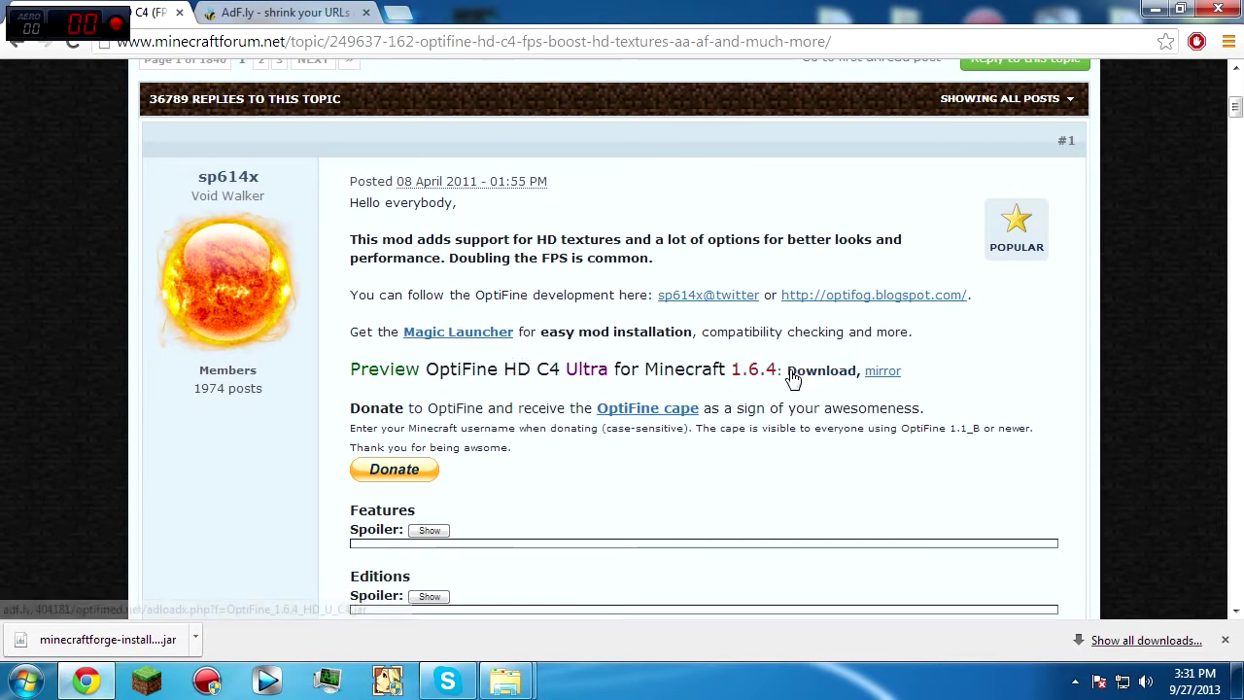
{"action": "left_click", "coordinate": [794, 376]}
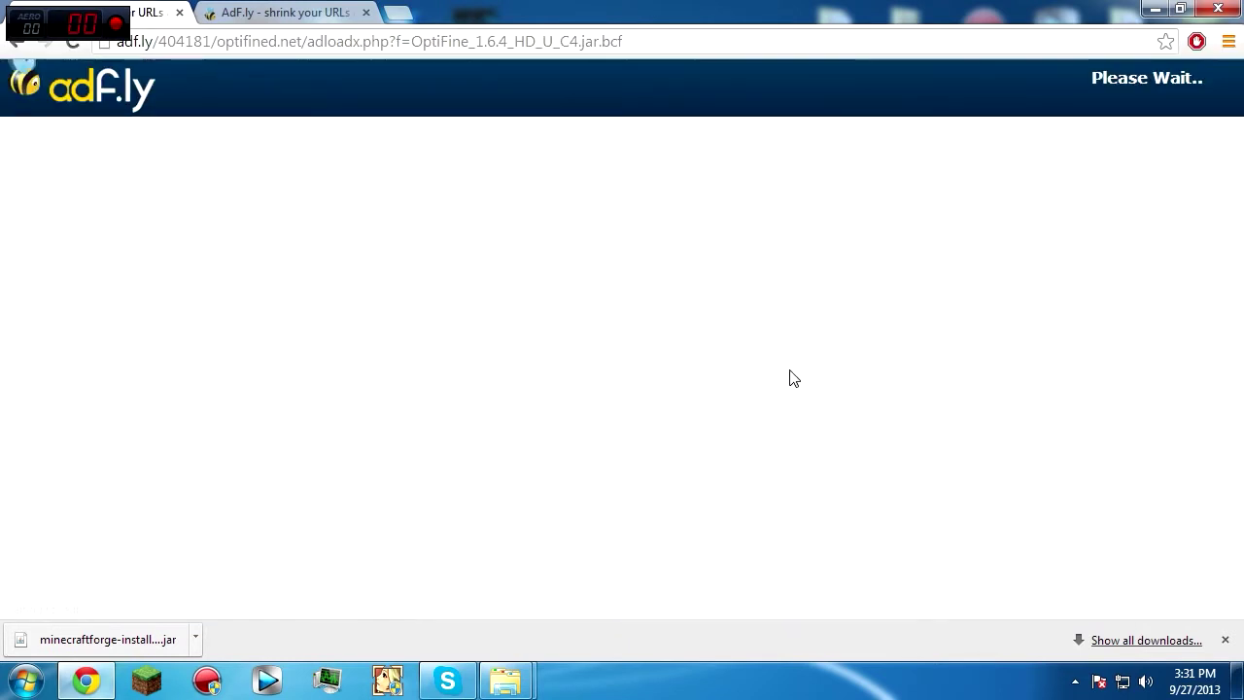
Close the leftover Forge ad page, and get past the OptiFine ad to download and keep OptiFine_1.6.4_HD_U_C4.jar
{"action": "left_click", "coordinate": [366, 13]}
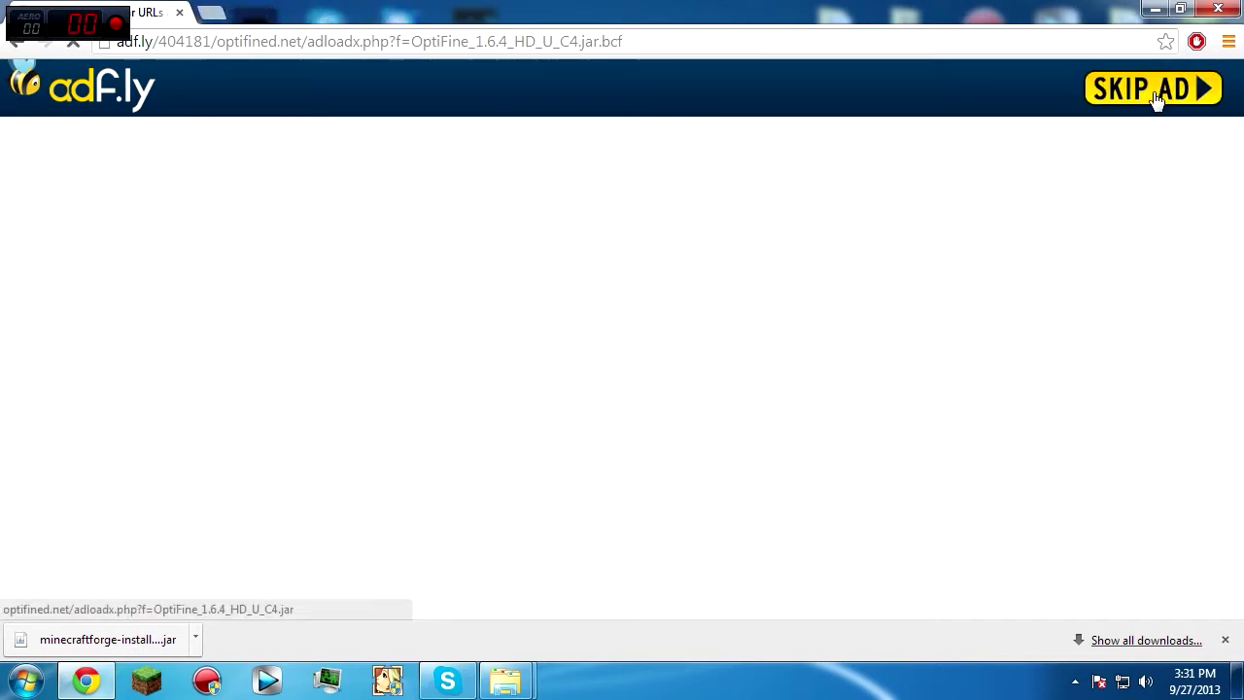
{"action": "left_click", "coordinate": [1156, 97]}
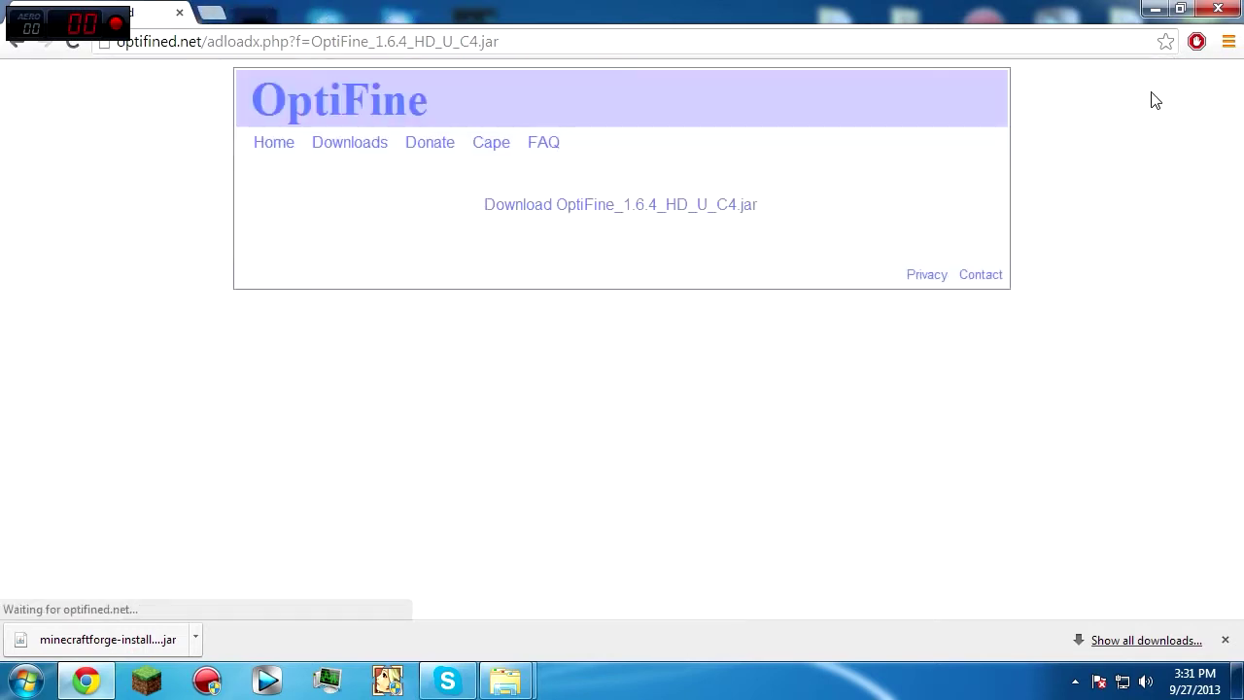
{"action": "left_click", "coordinate": [564, 204]}
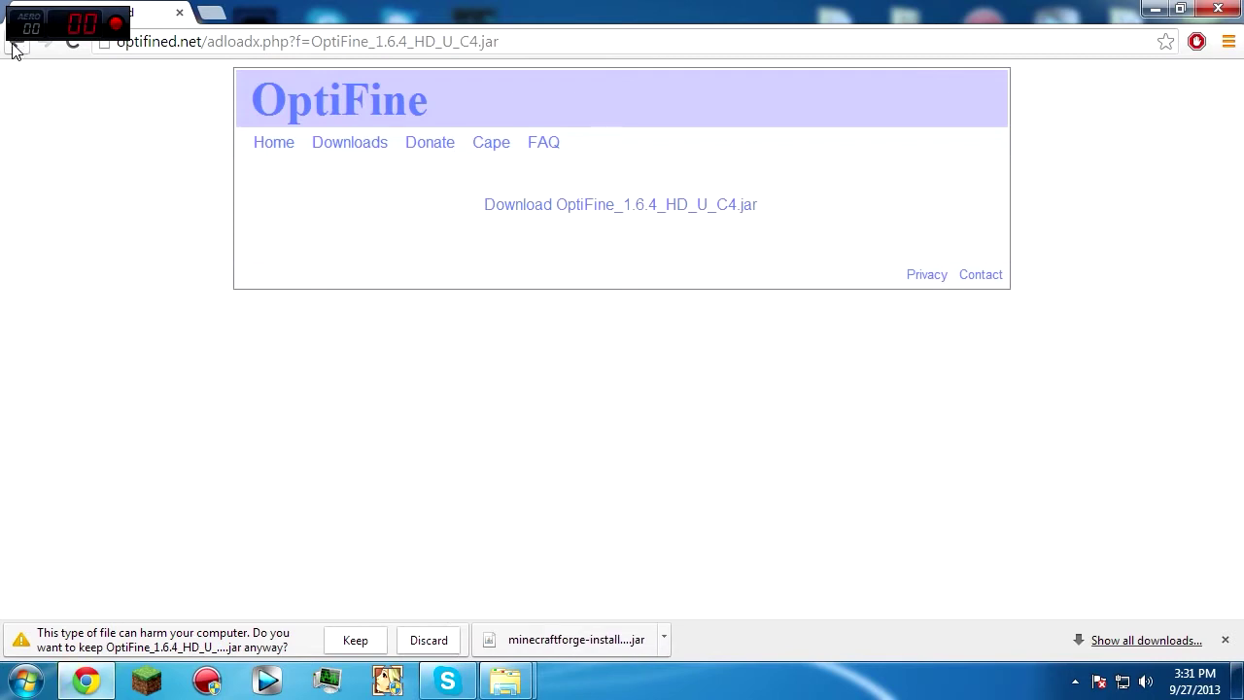
{"action": "left_click", "coordinate": [370, 643]}
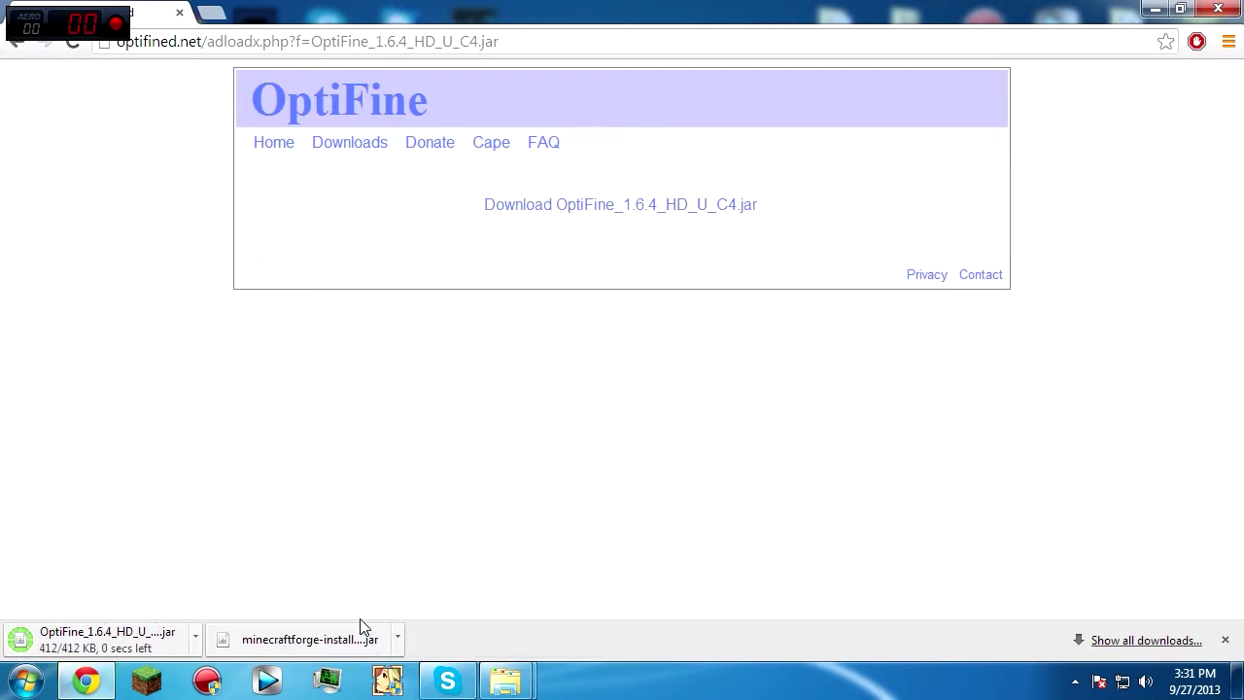
Copy the downloaded OptiFine jar onto the desktop beside the Forge installer and maximize the browser again
{"action": "double_click", "coordinate": [1123, 10]}
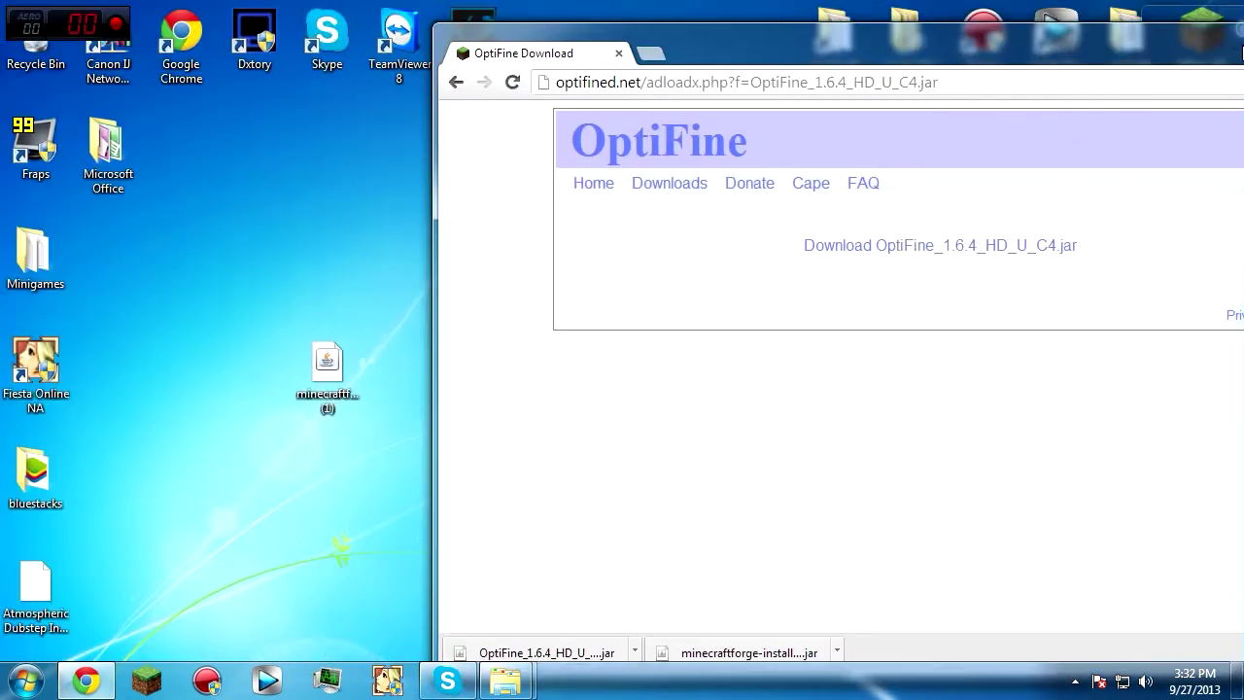
{"action": "left_click_drag", "start_coordinate": [725, 632], "coordinate": [464, 395]}
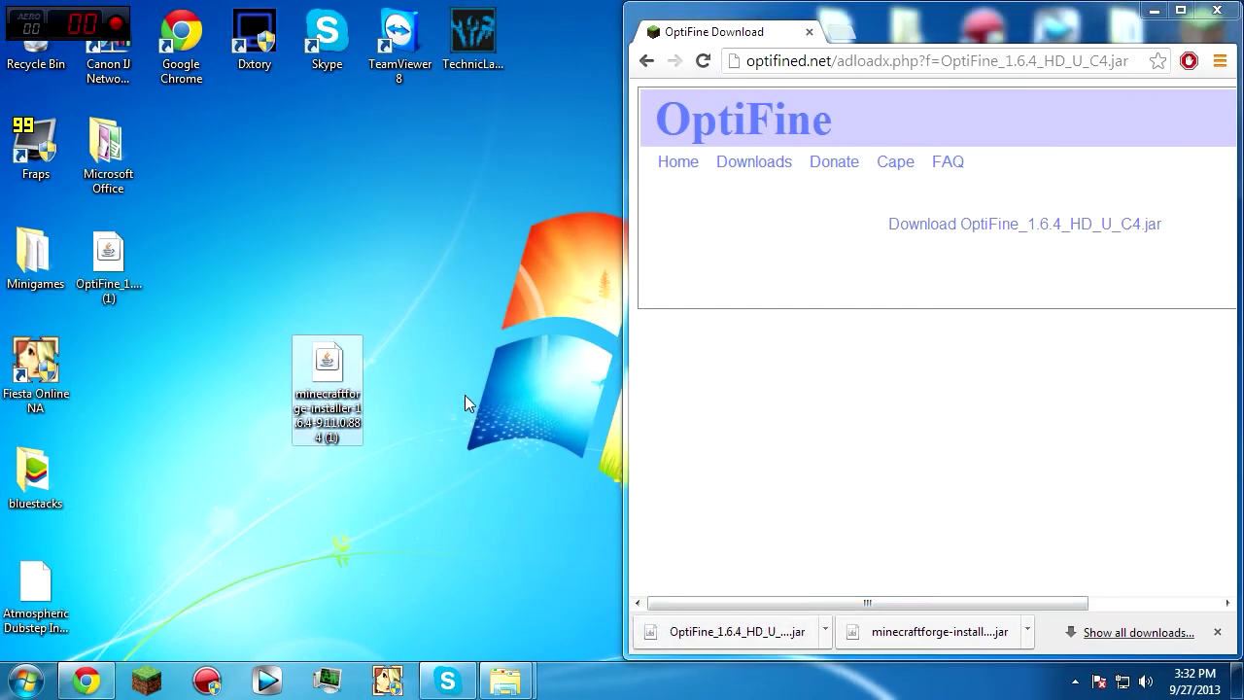
{"action": "left_click_drag", "start_coordinate": [108, 255], "coordinate": [418, 372]}
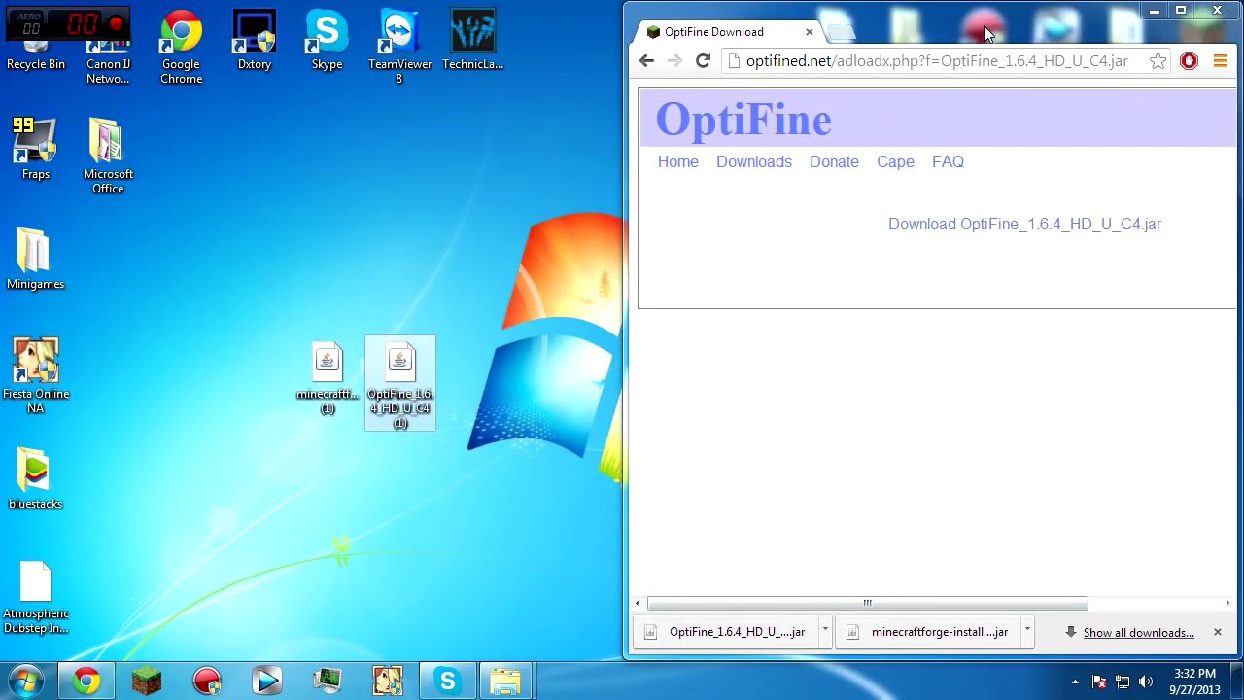
{"action": "left_click_drag", "start_coordinate": [986, 34], "coordinate": [680, 5]}
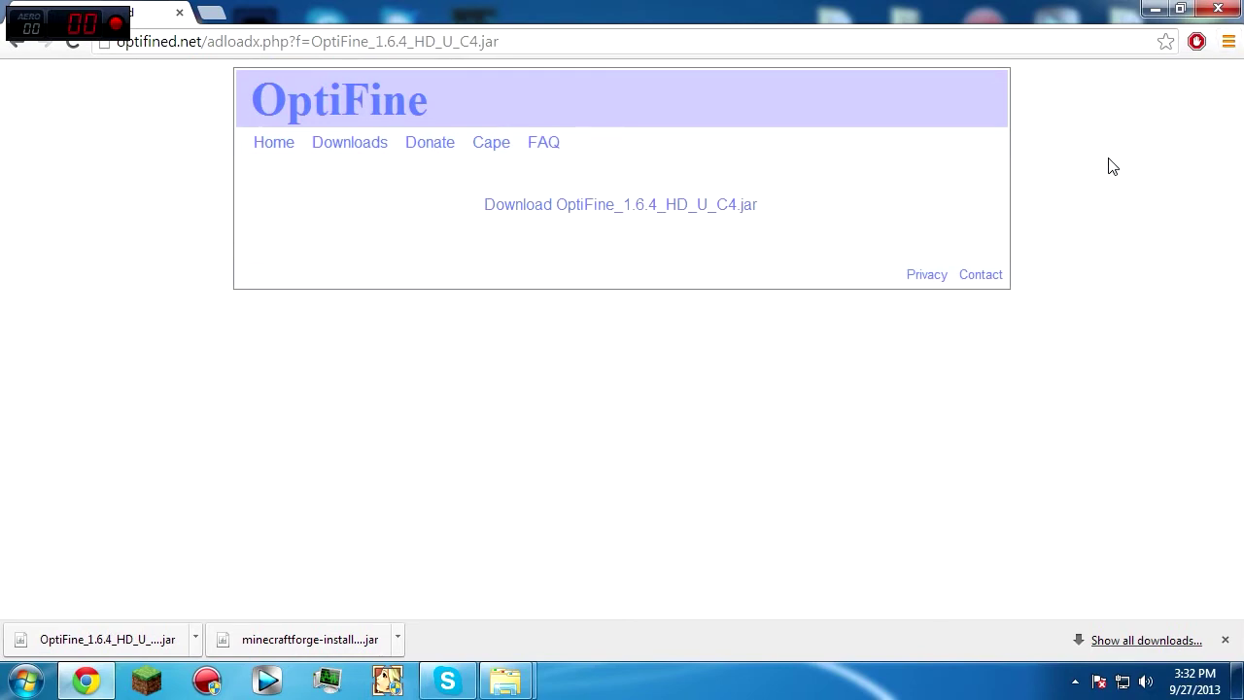
Minimize the browser and close the open "graphic and stuff" and Documents folder windows
{"action": "left_click", "coordinate": [1155, 8]}
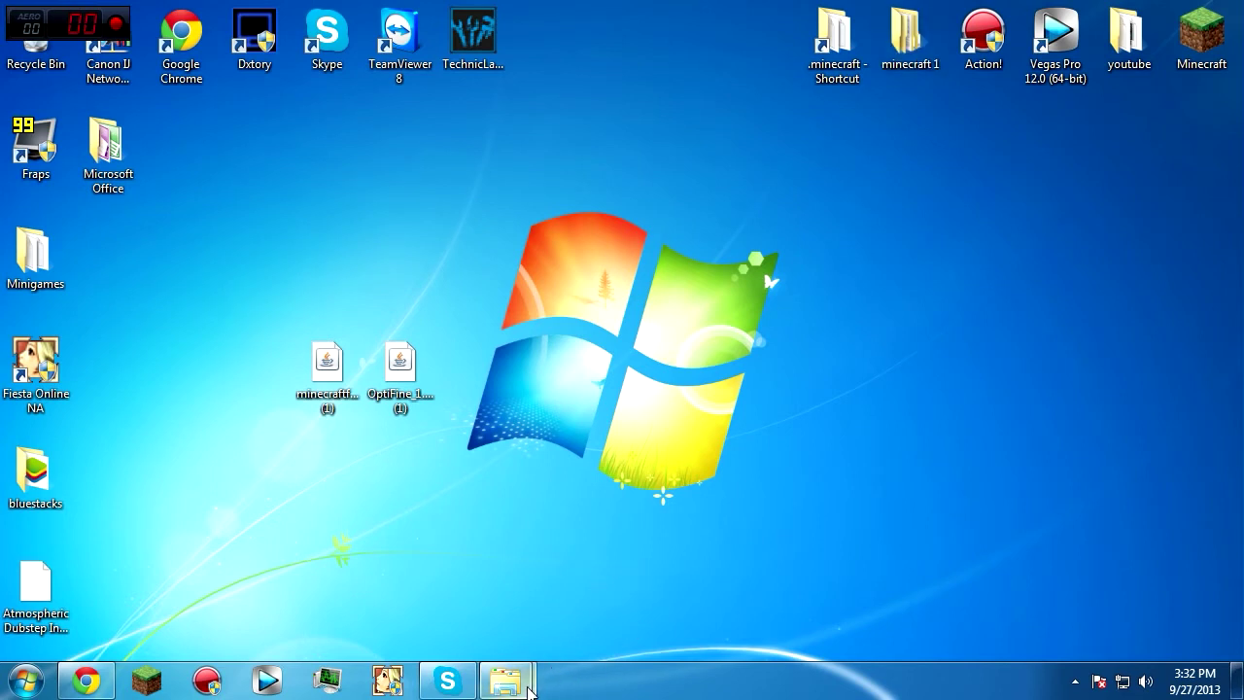
{"action": "mouse_move", "coordinate": [526, 690]}
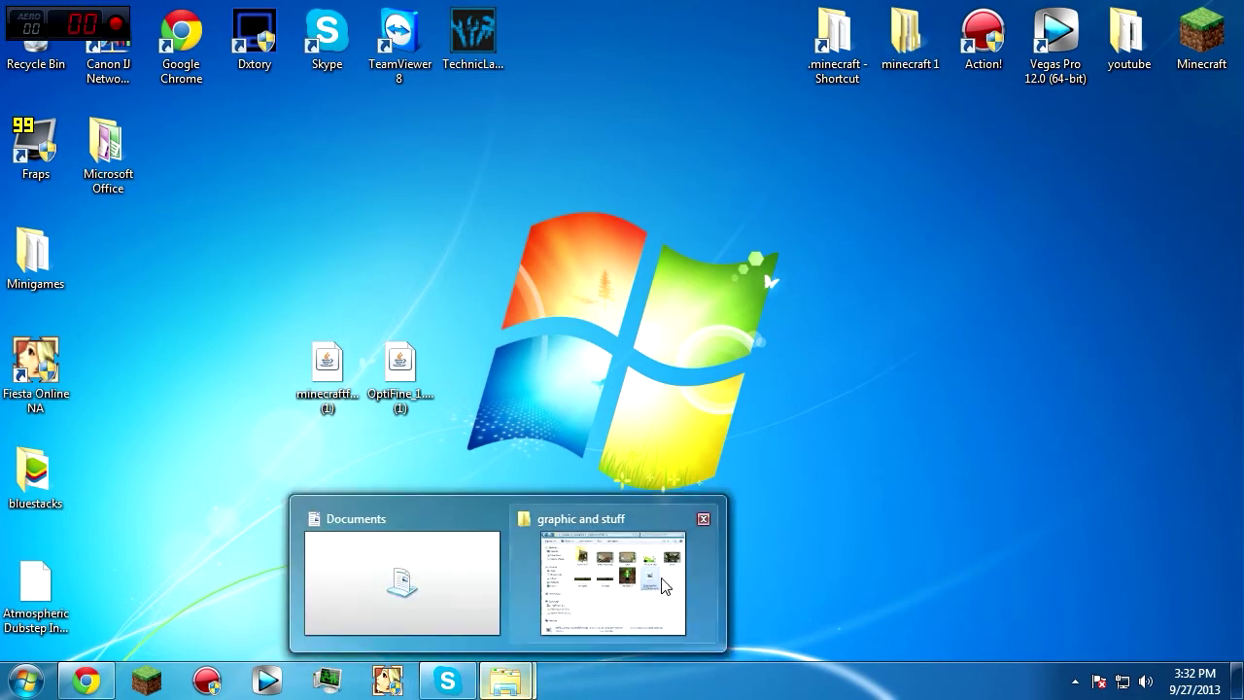
{"action": "left_click", "coordinate": [709, 517]}
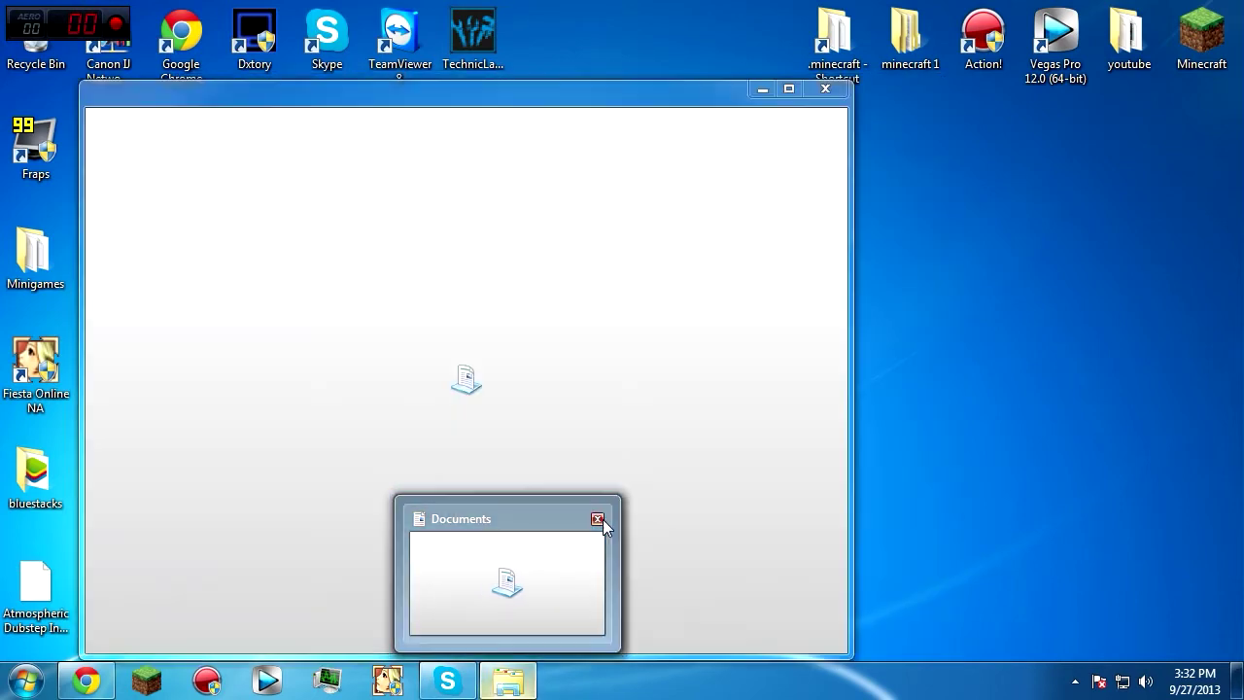
{"action": "left_click", "coordinate": [598, 519]}
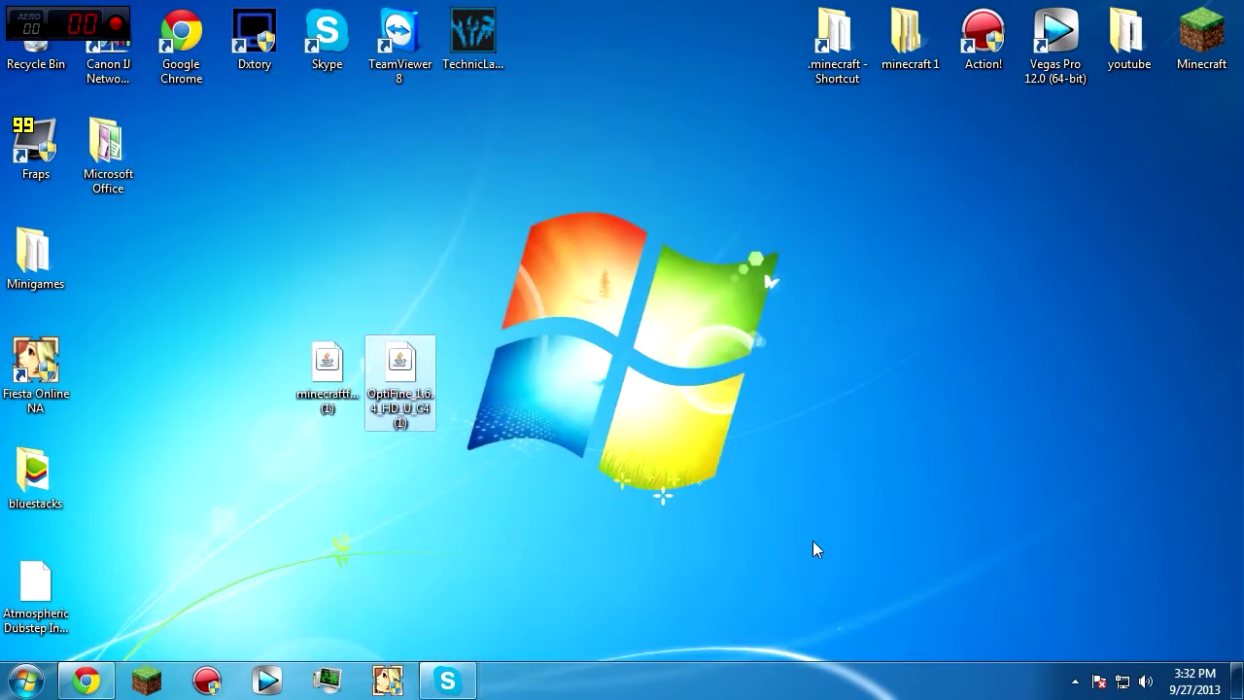
{"action": "left_click_drag", "start_coordinate": [812, 540], "coordinate": [482, 208]}
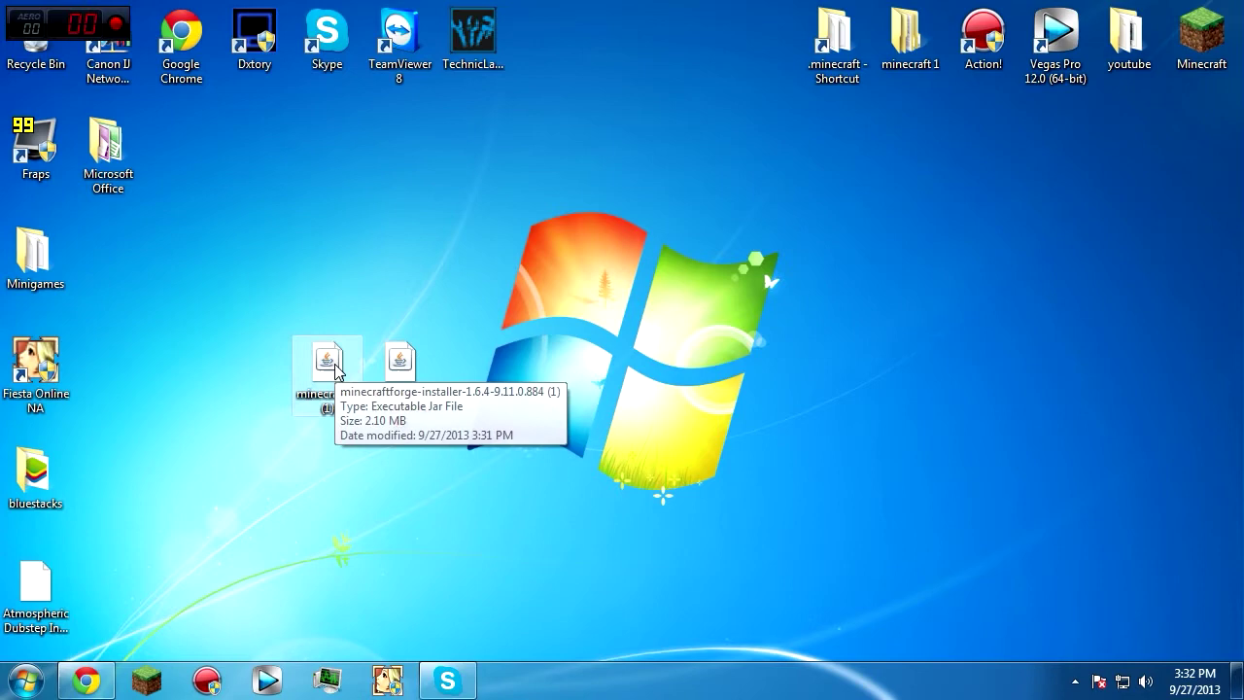
Run the Forge 9.11.0.884 installer from the desktop with the Install client option and dismiss the completion message
{"action": "double_click", "coordinate": [336, 370]}
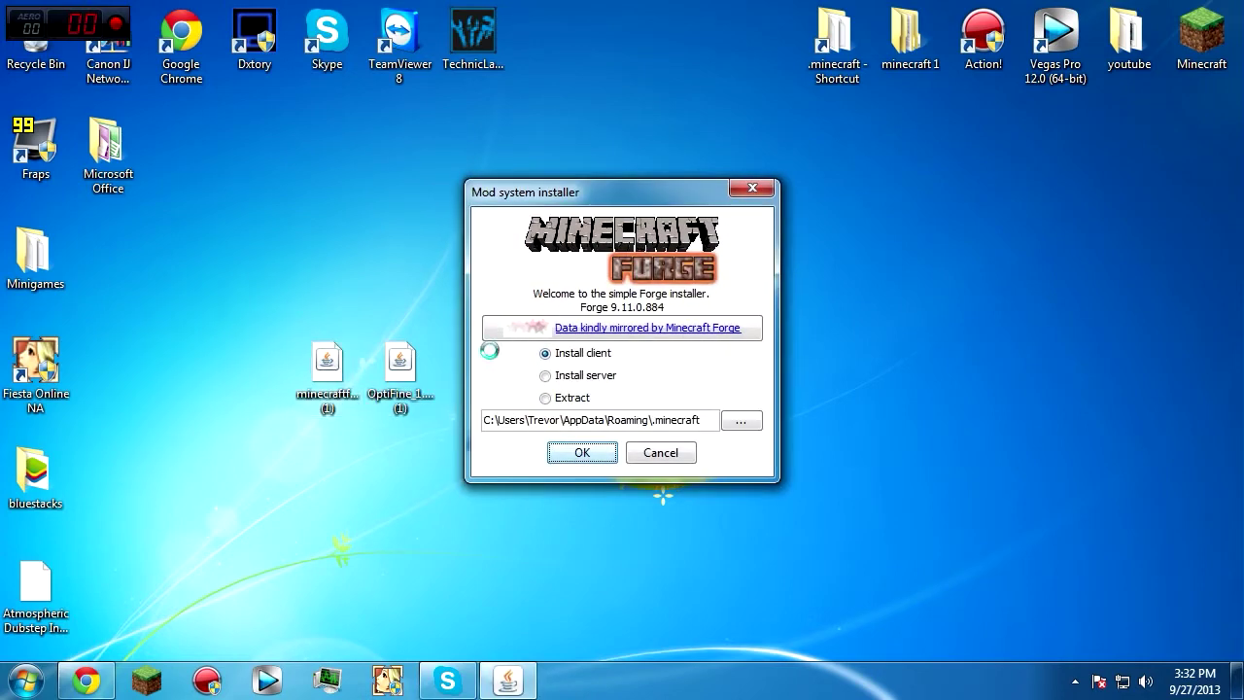
{"action": "left_click", "coordinate": [602, 455]}
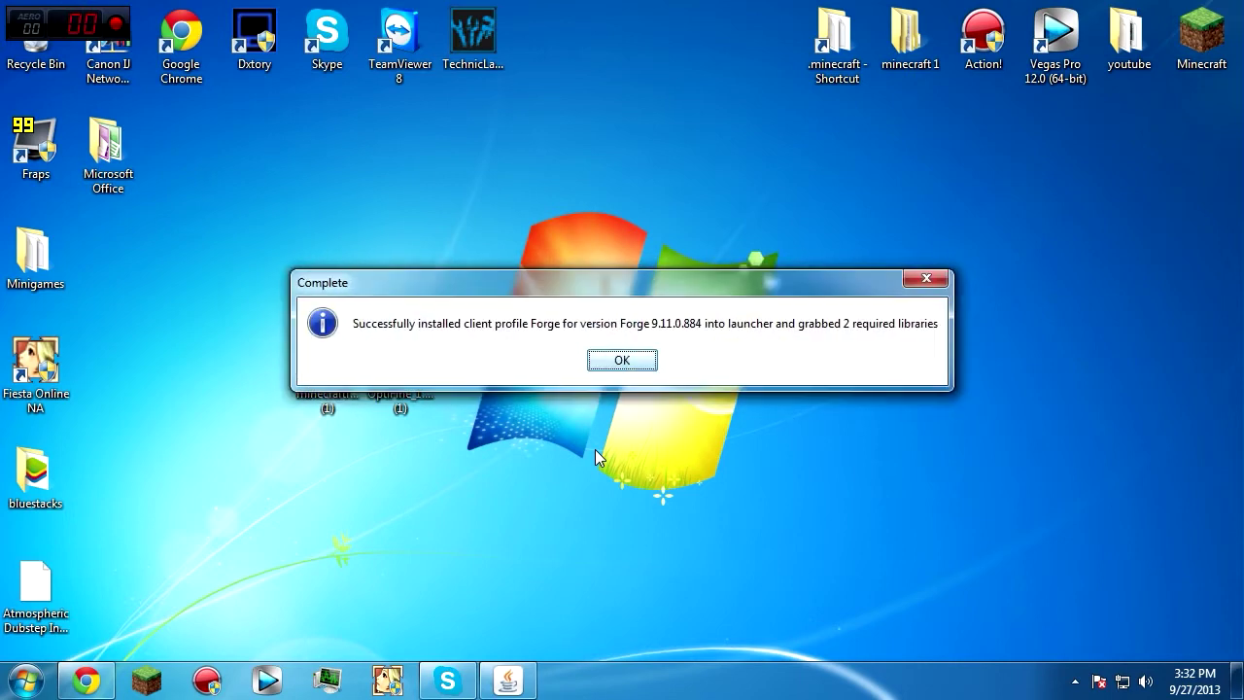
{"action": "left_click", "coordinate": [627, 359]}
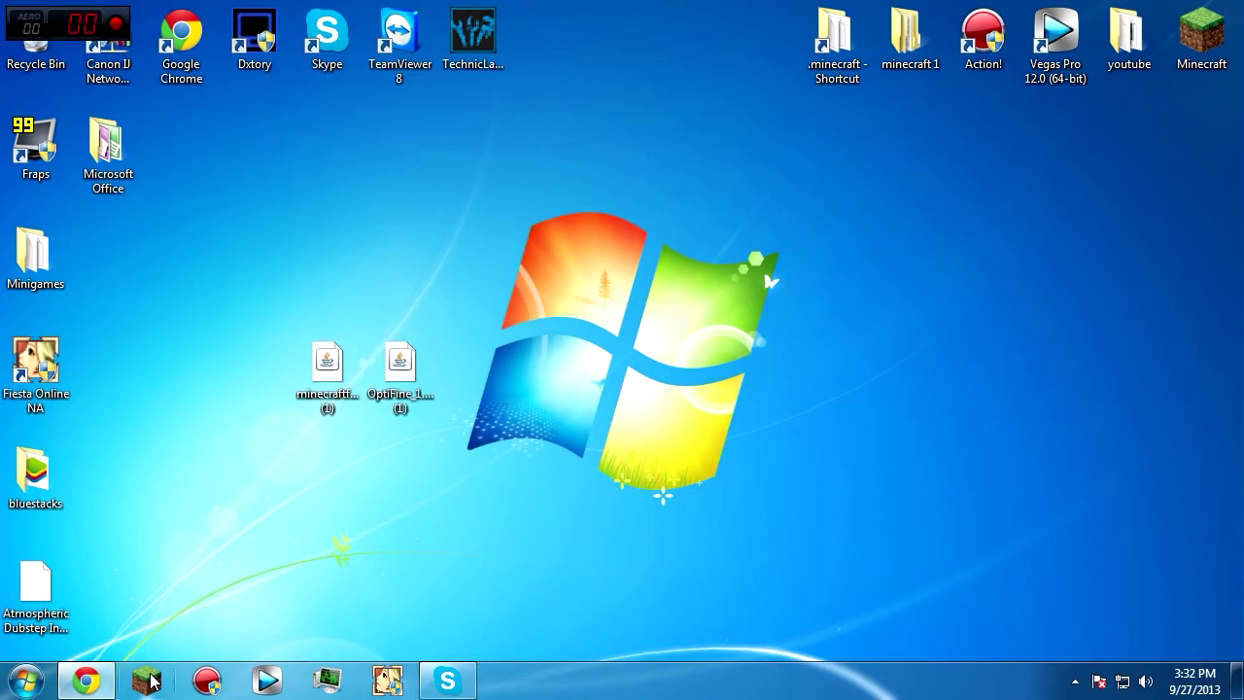
Open the Roaming application data folder by running %appdata% from the system search
{"action": "left_click", "coordinate": [43, 680]}
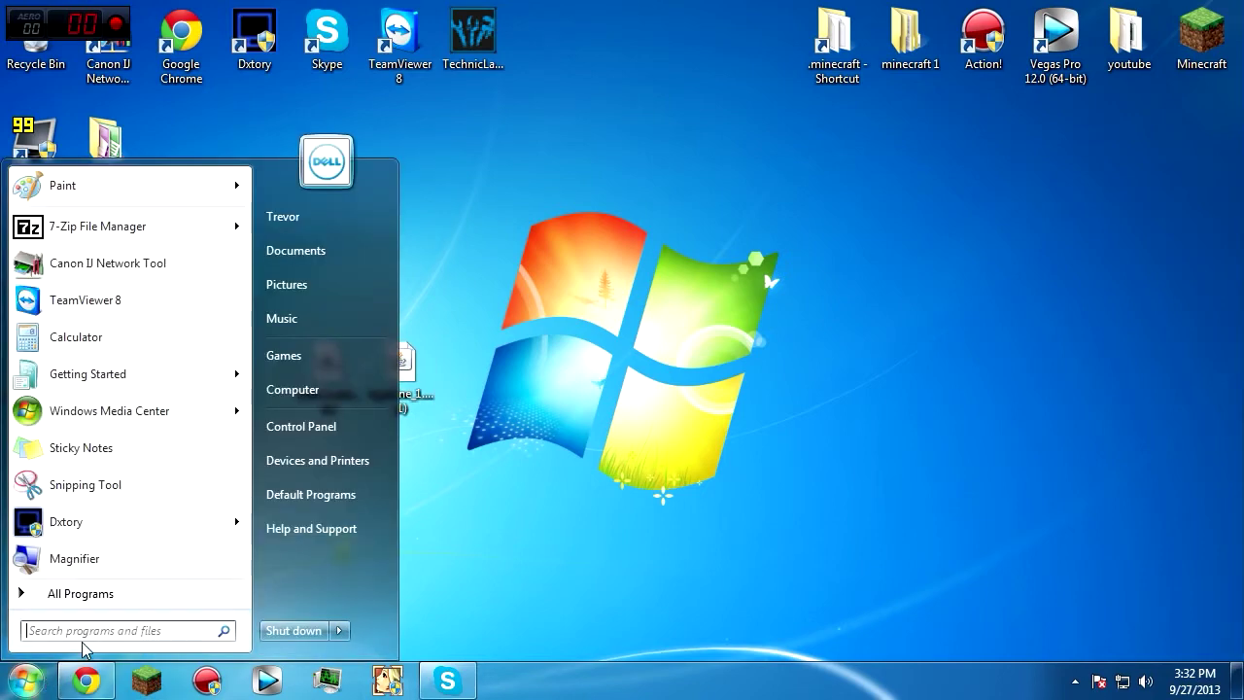
{"action": "type", "text": "%appdata"}
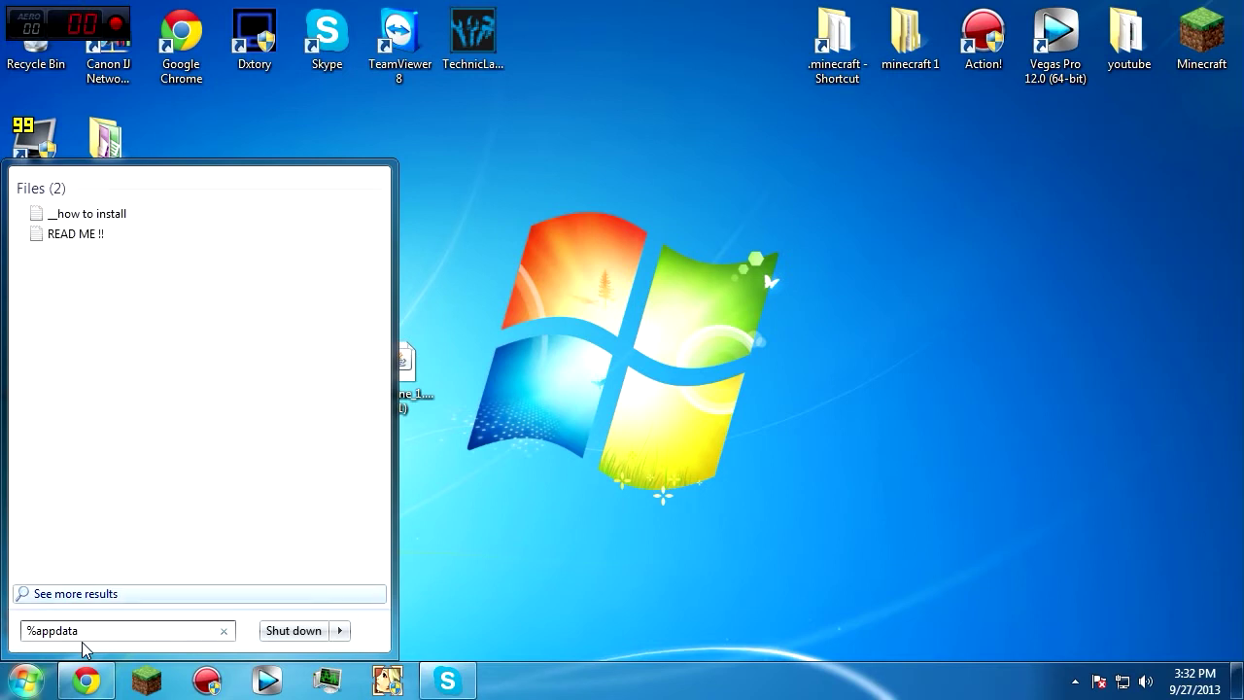
{"action": "type", "text": "%"}
{"action": "key", "text": "Return"}
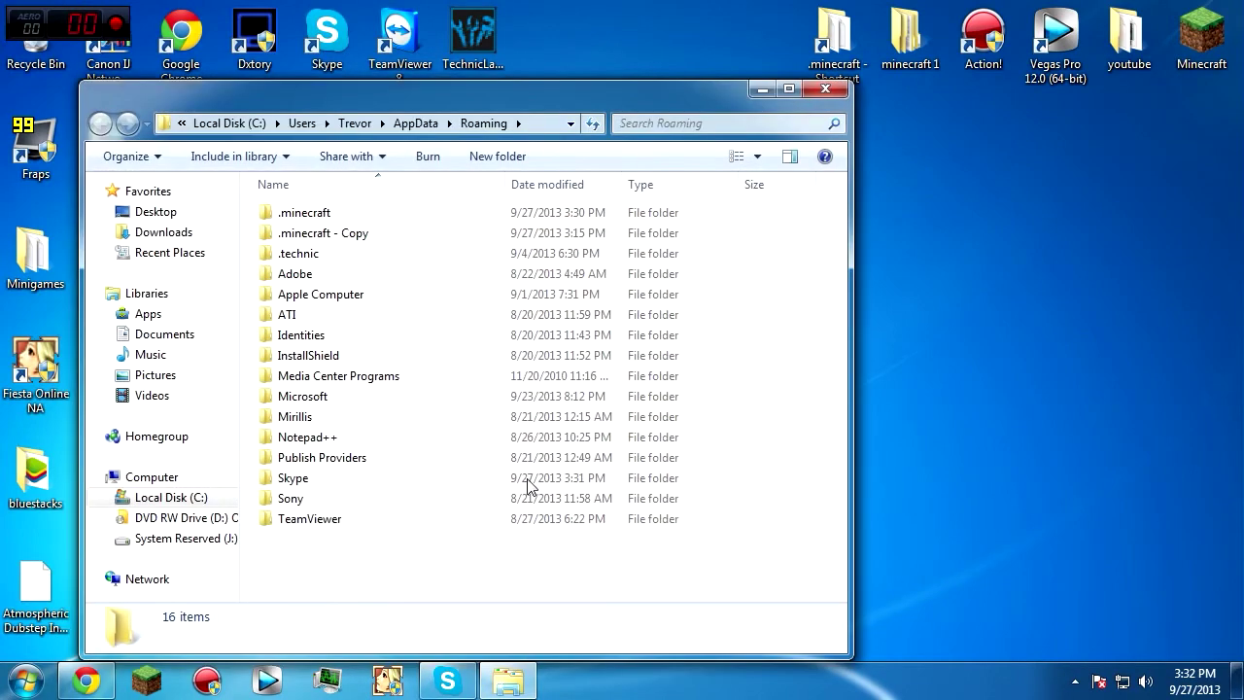
Open the 1.6.4-Forge9.11.0.884 folder inside .minecraft's versions folder and move its window clear of the desktop jar files
{"action": "double_click", "coordinate": [326, 214]}
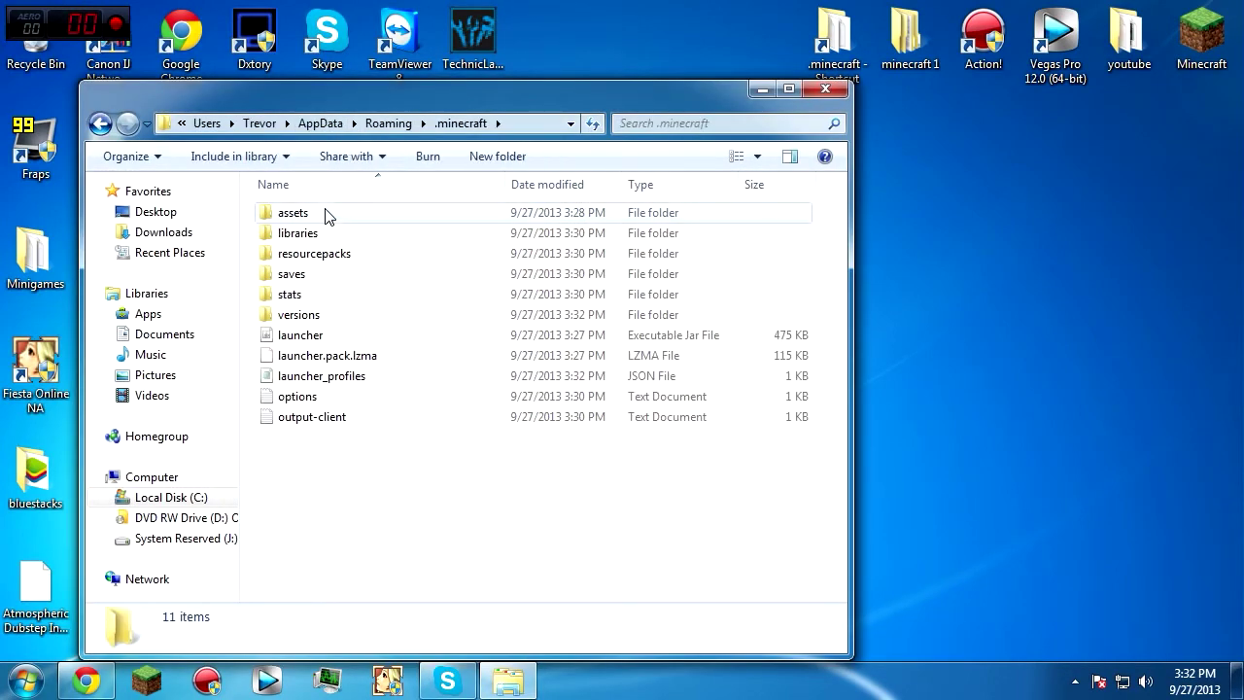
{"action": "double_click", "coordinate": [342, 314]}
{"action": "left_click_drag", "start_coordinate": [372, 96], "coordinate": [905, 102]}
{"action": "double_click", "coordinate": [915, 243]}
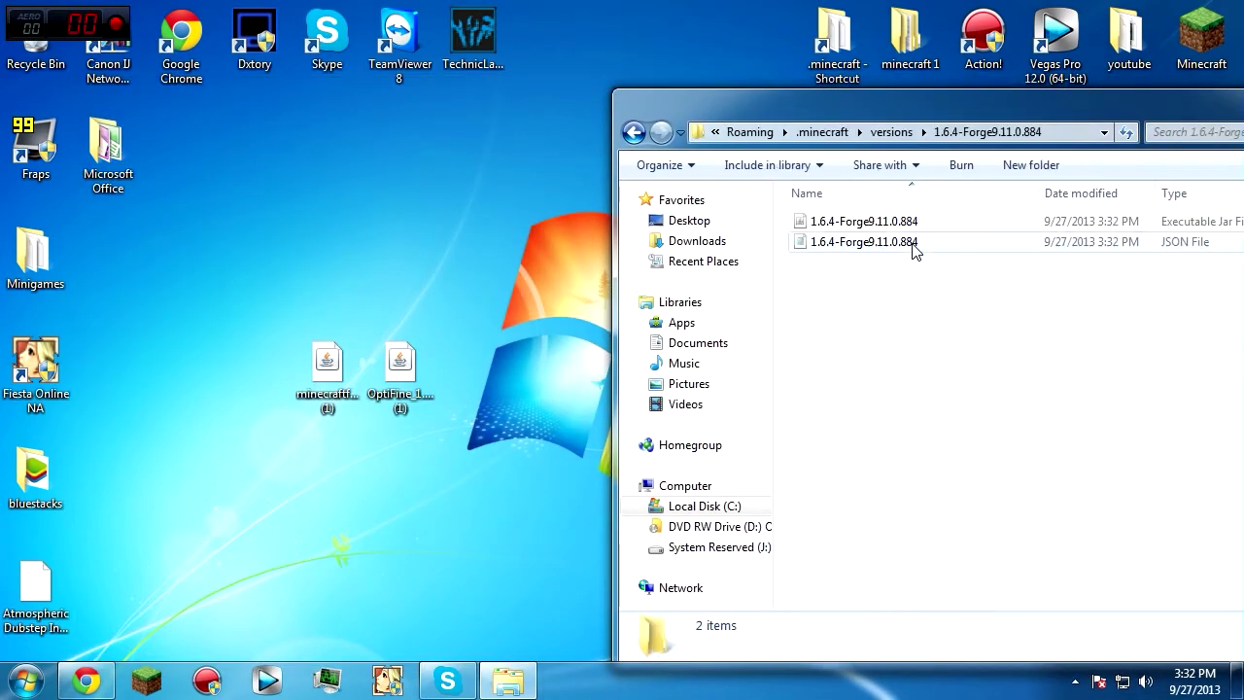
Open the 1.6.4-Forge9.11.0.884 jar as an archive in 7-Zip and move its window clear of the desktop files
{"action": "right_click", "coordinate": [915, 220]}
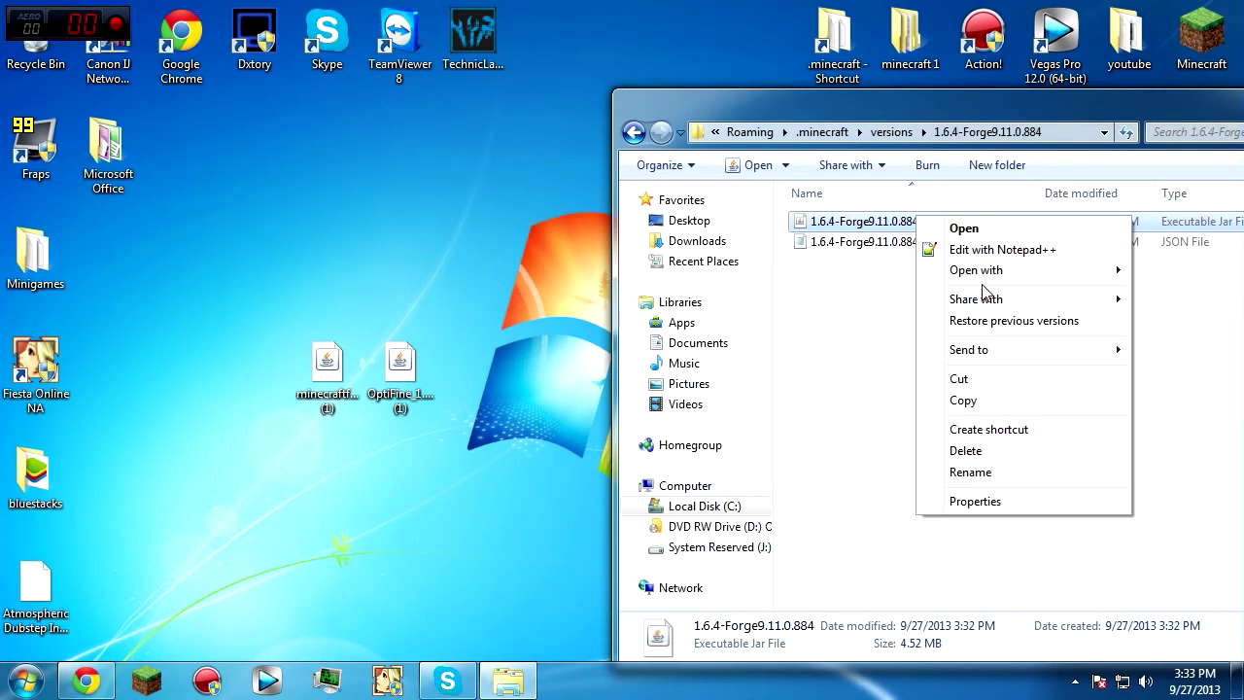
{"action": "mouse_move", "coordinate": [980, 274]}
{"action": "left_click", "coordinate": [900, 271]}
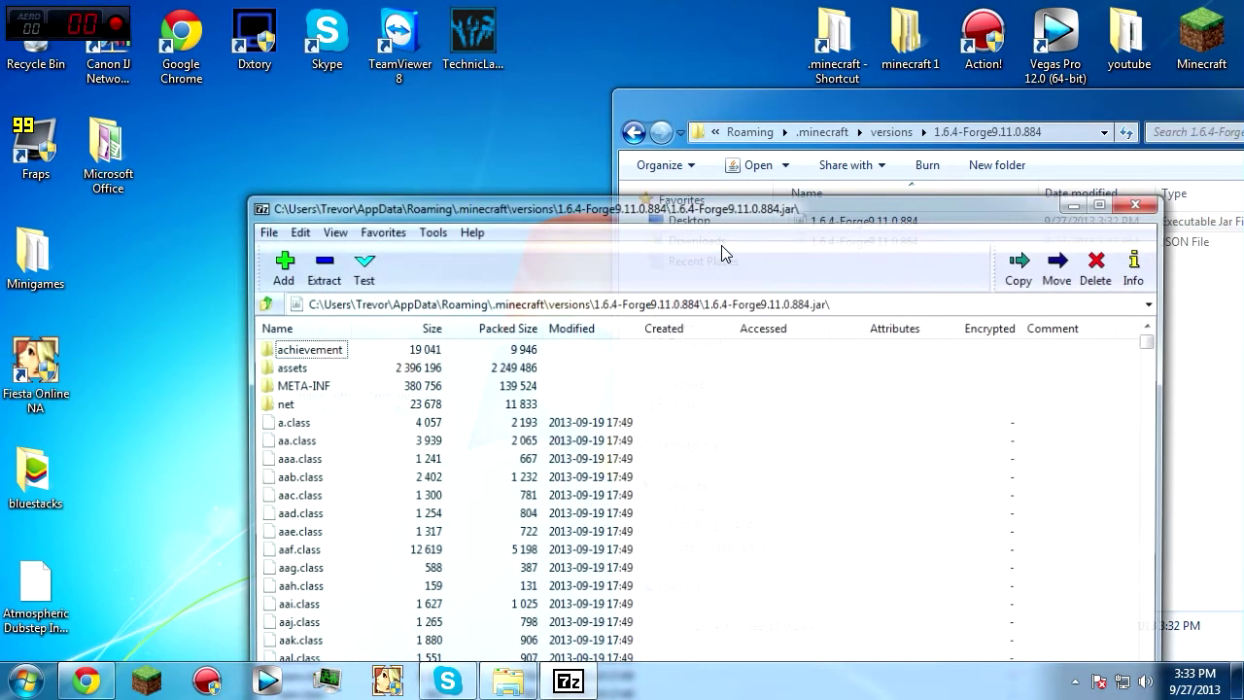
{"action": "left_click_drag", "start_coordinate": [724, 216], "coordinate": [1047, 51]}
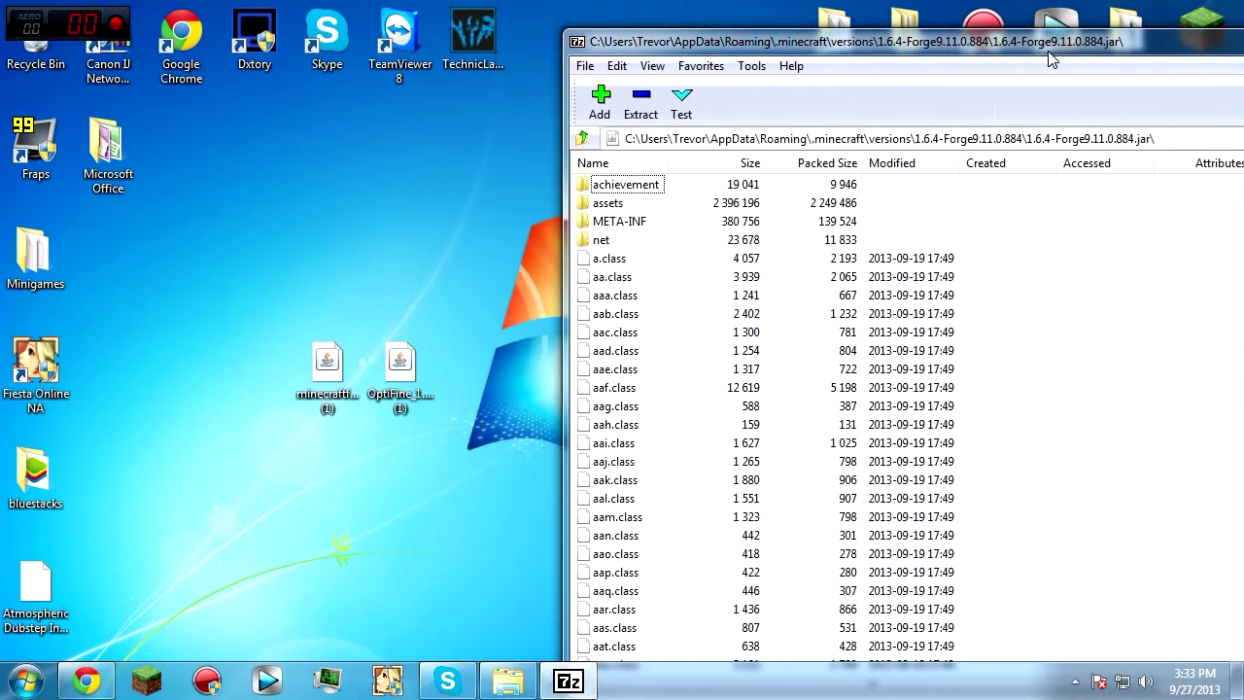
Delete the META-INF folder from the 1.6.4-Forge9.11.0.884 jar
{"action": "left_click", "coordinate": [623, 225]}
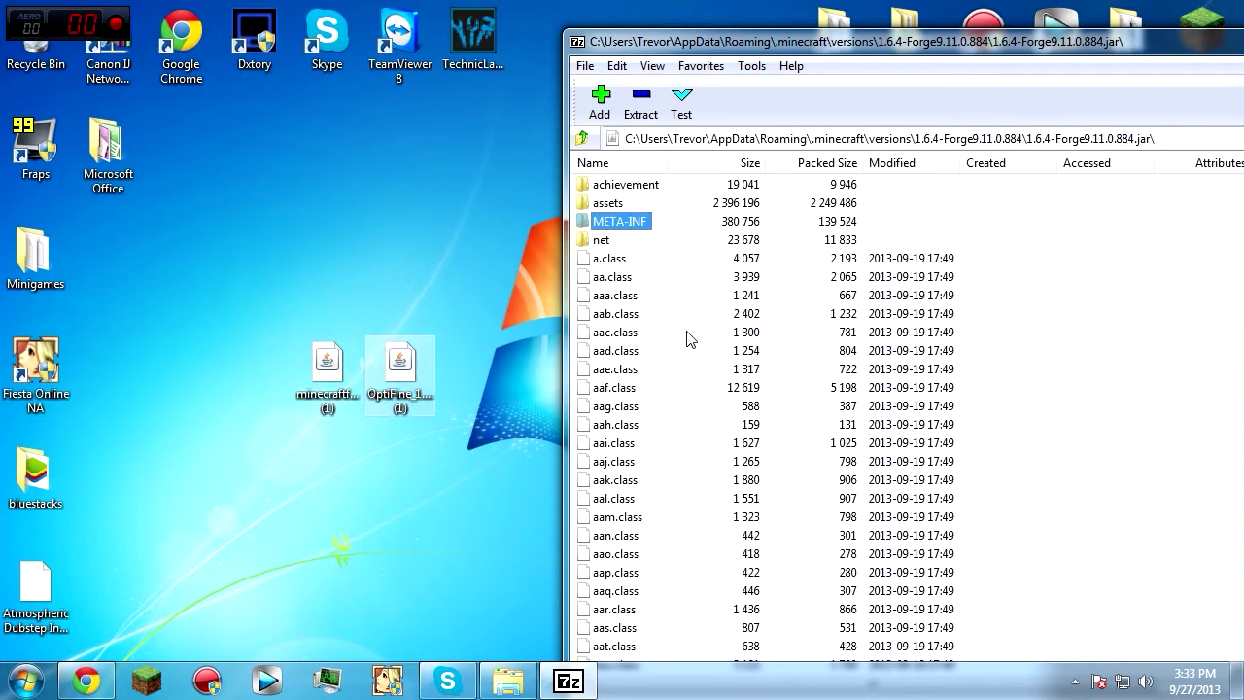
{"action": "key", "text": "Delete"}
{"action": "left_click", "coordinate": [692, 405]}
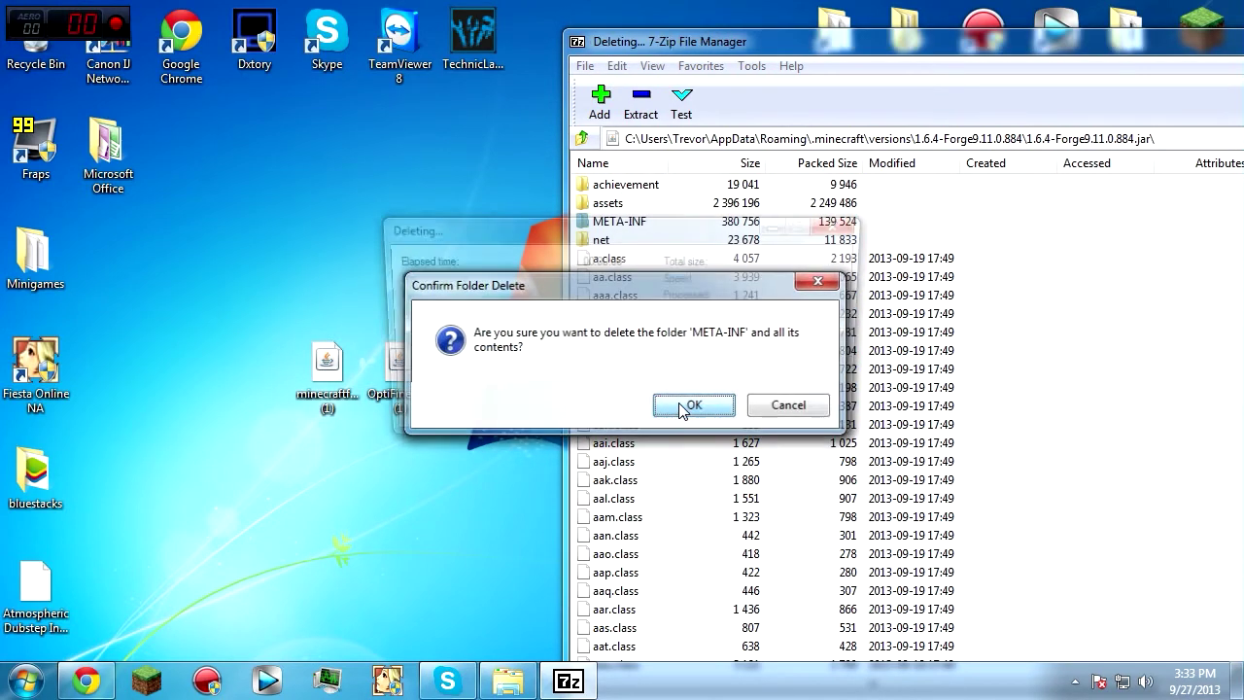
Open the desktop OptiFine jar in 7-Zip and arrange it side by side with the Forge jar's window
{"action": "right_click", "coordinate": [391, 375]}
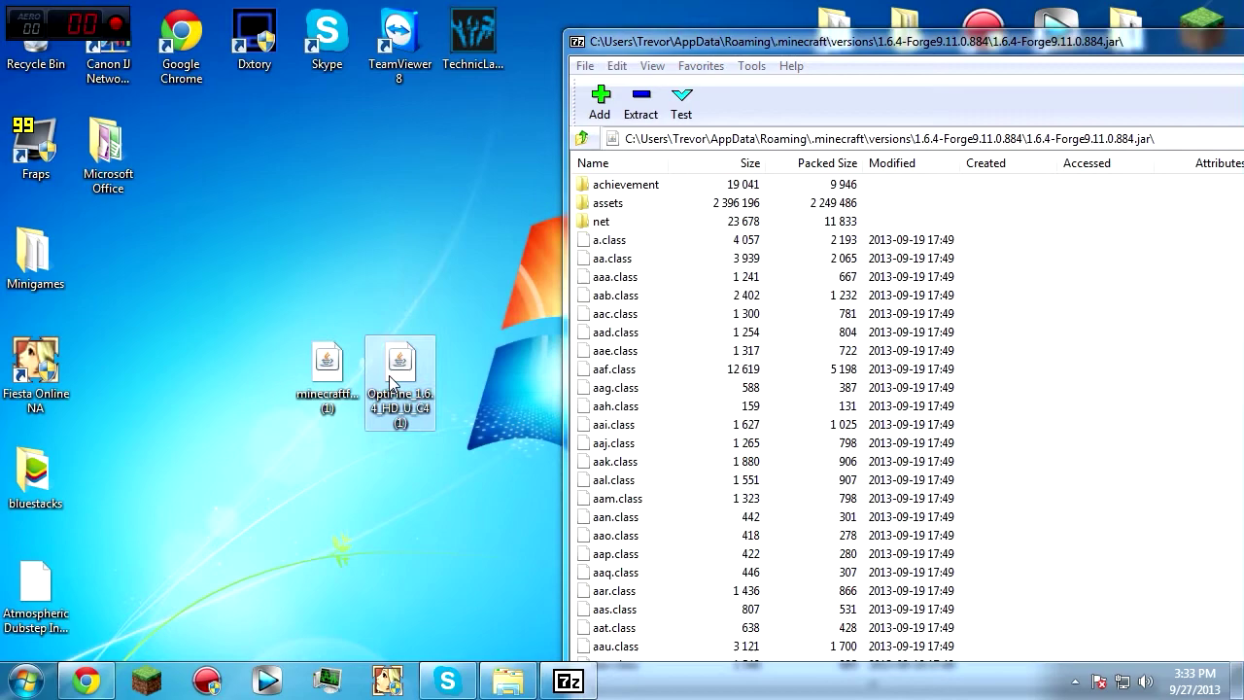
{"action": "mouse_move", "coordinate": [478, 130]}
{"action": "left_click", "coordinate": [680, 130]}
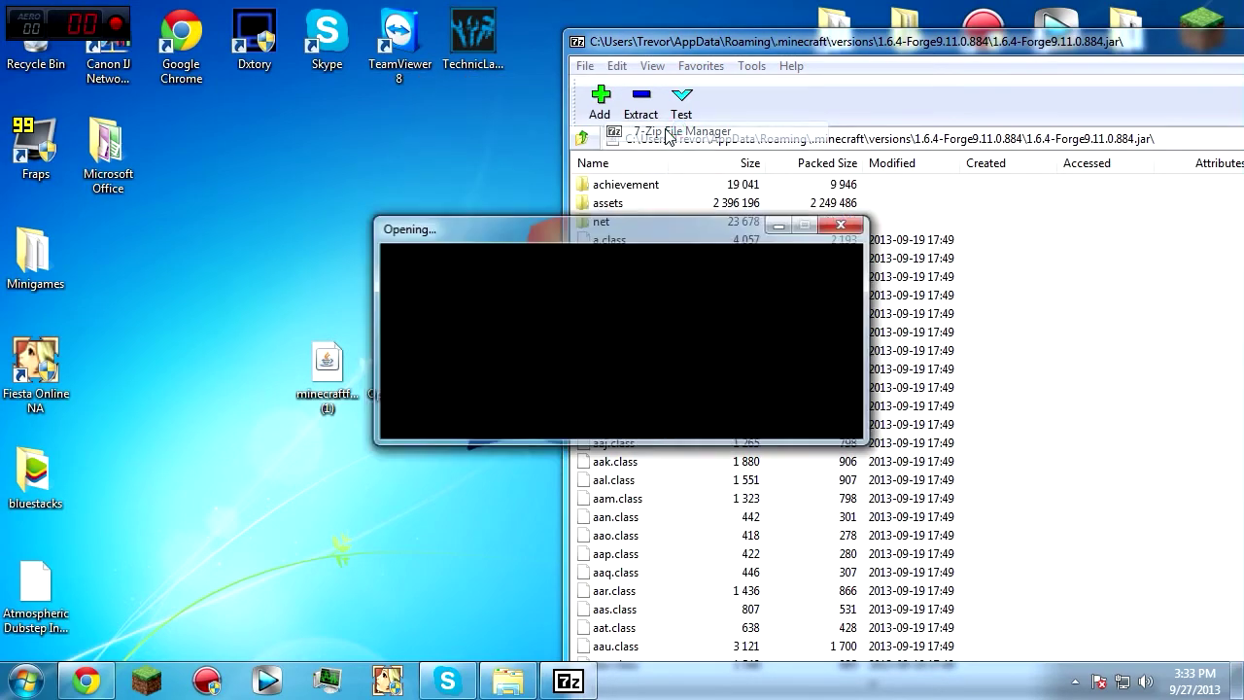
{"action": "left_click_drag", "start_coordinate": [651, 212], "coordinate": [4, 109]}
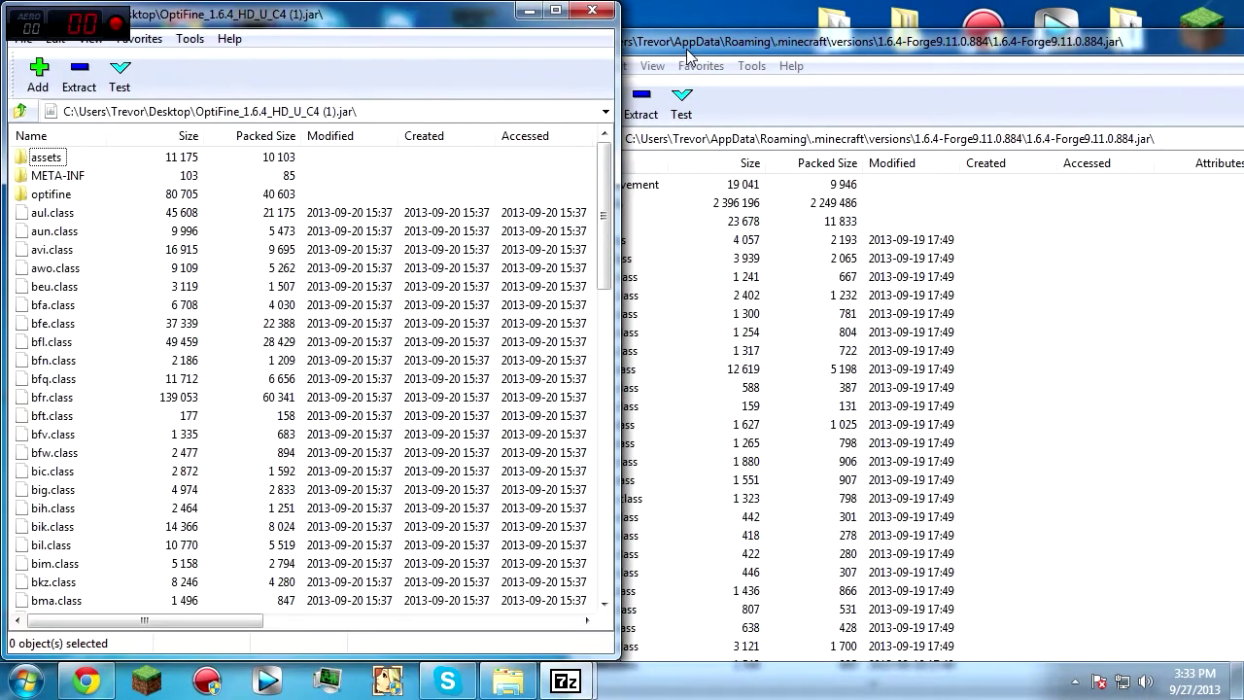
{"action": "left_click_drag", "start_coordinate": [690, 43], "coordinate": [1242, 53]}
Copy all files and folders from the OptiFine archive into the root of the 1.6.4-Forge9.11.0.884 jar
{"action": "left_click", "coordinate": [56, 288]}
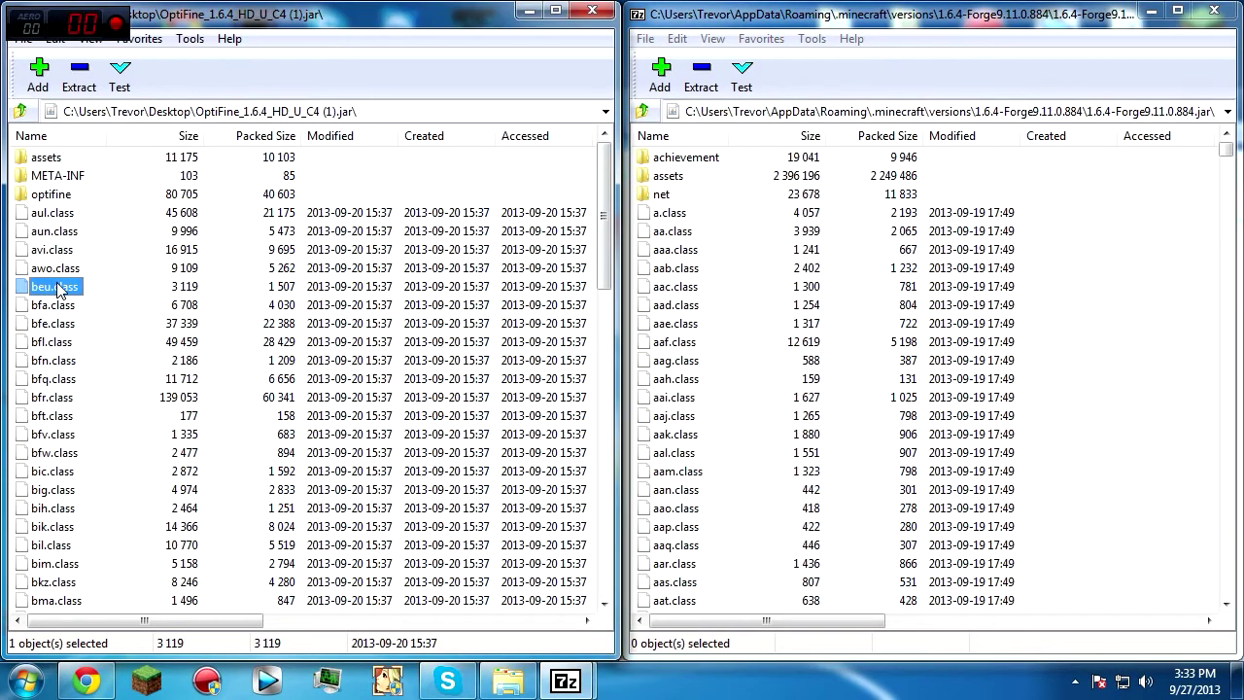
{"action": "key", "text": "ctrl+a"}
{"action": "left_click_drag", "start_coordinate": [56, 288], "coordinate": [772, 292]}
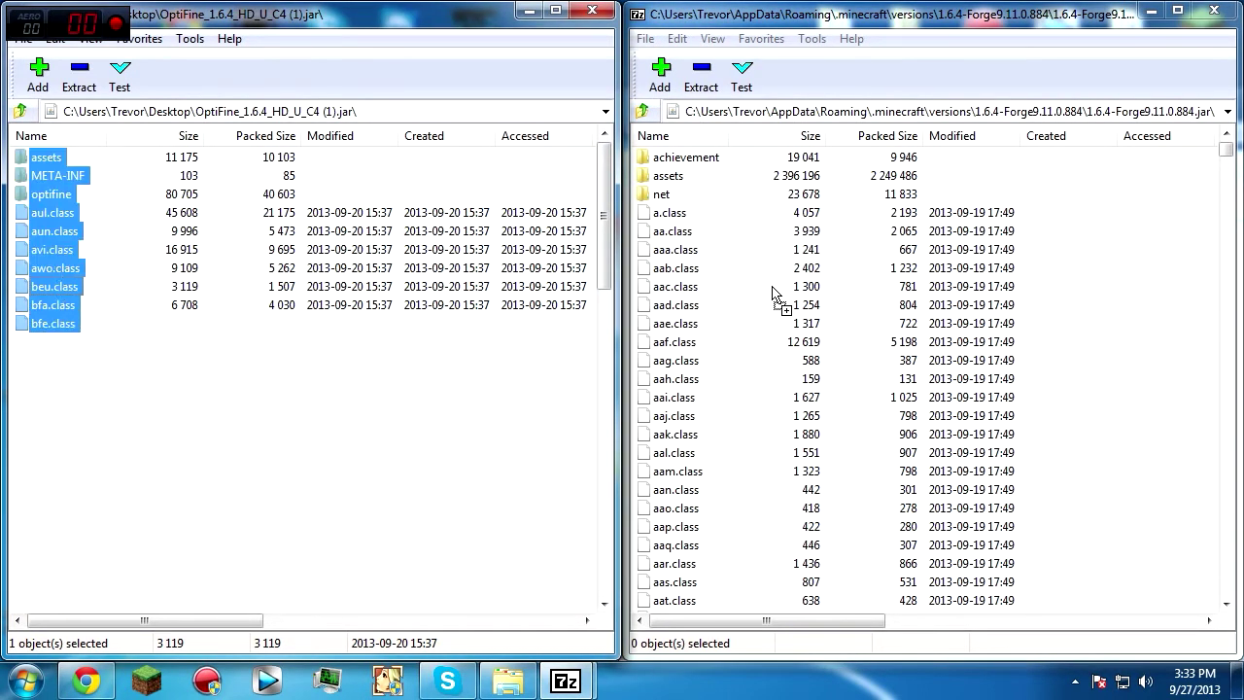
{"action": "left_click_drag", "start_coordinate": [774, 292], "coordinate": [774, 294]}
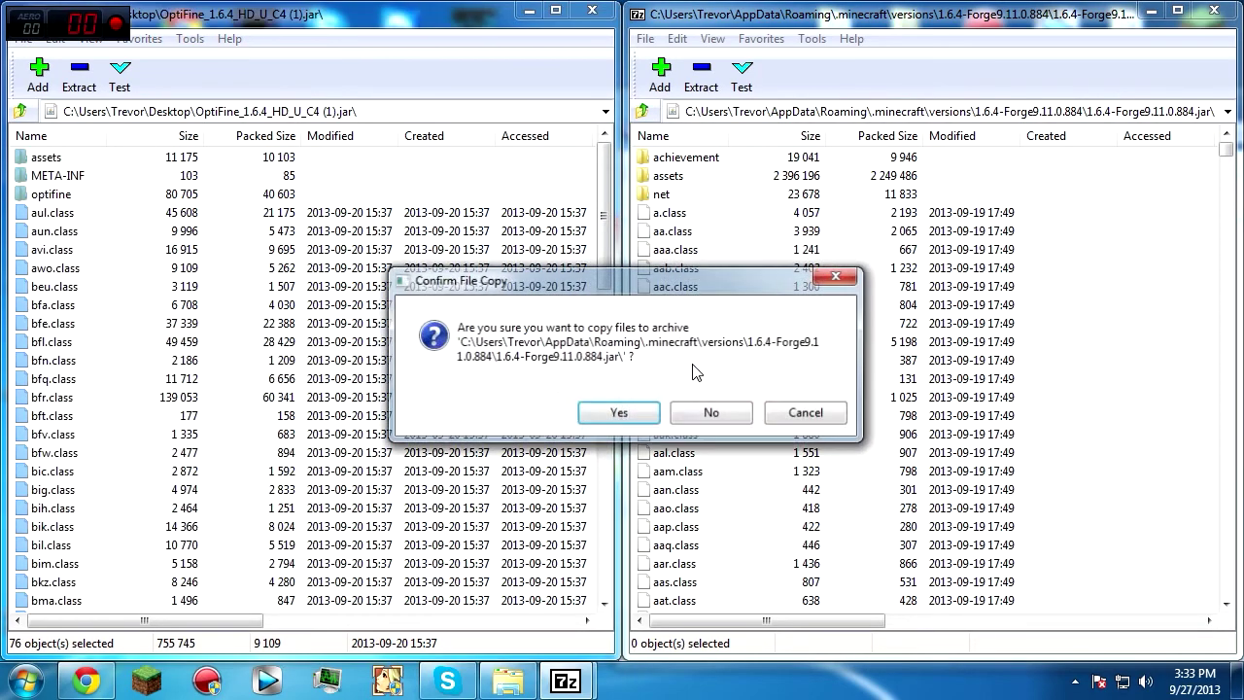
{"action": "left_click", "coordinate": [624, 416]}
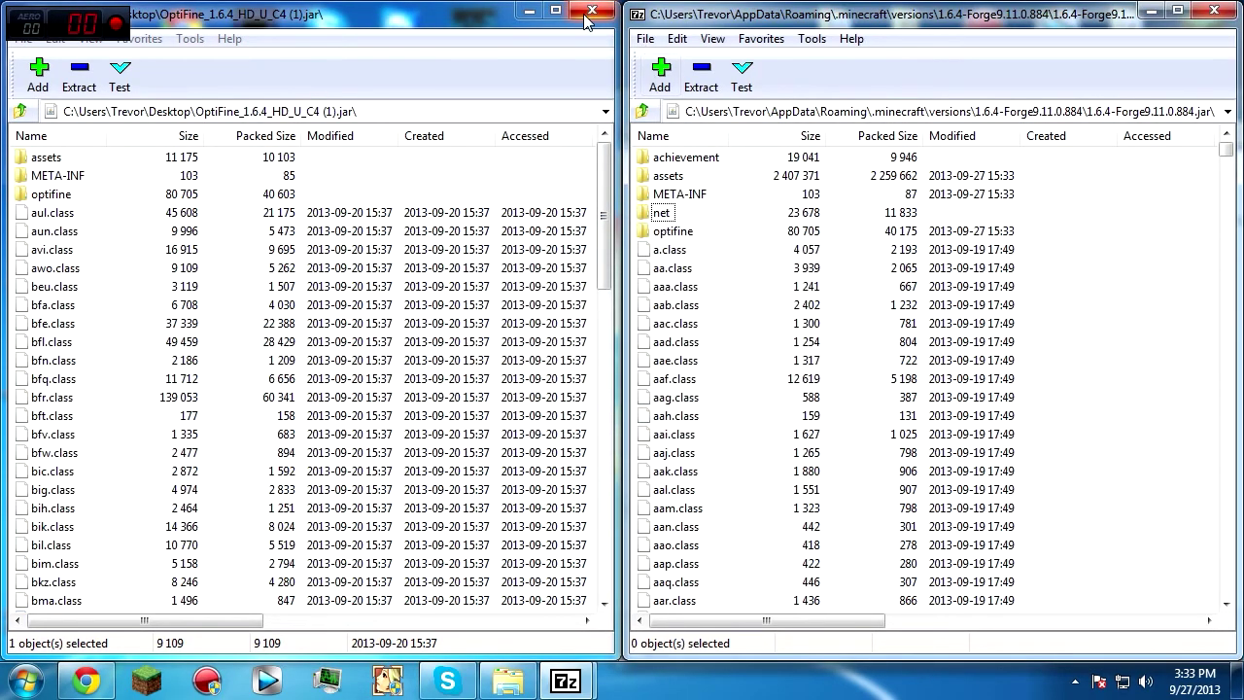
Close both 7-Zip archive windows and the 1.6.4-Forge9.11.0.884 folder window
{"action": "left_click", "coordinate": [591, 9]}
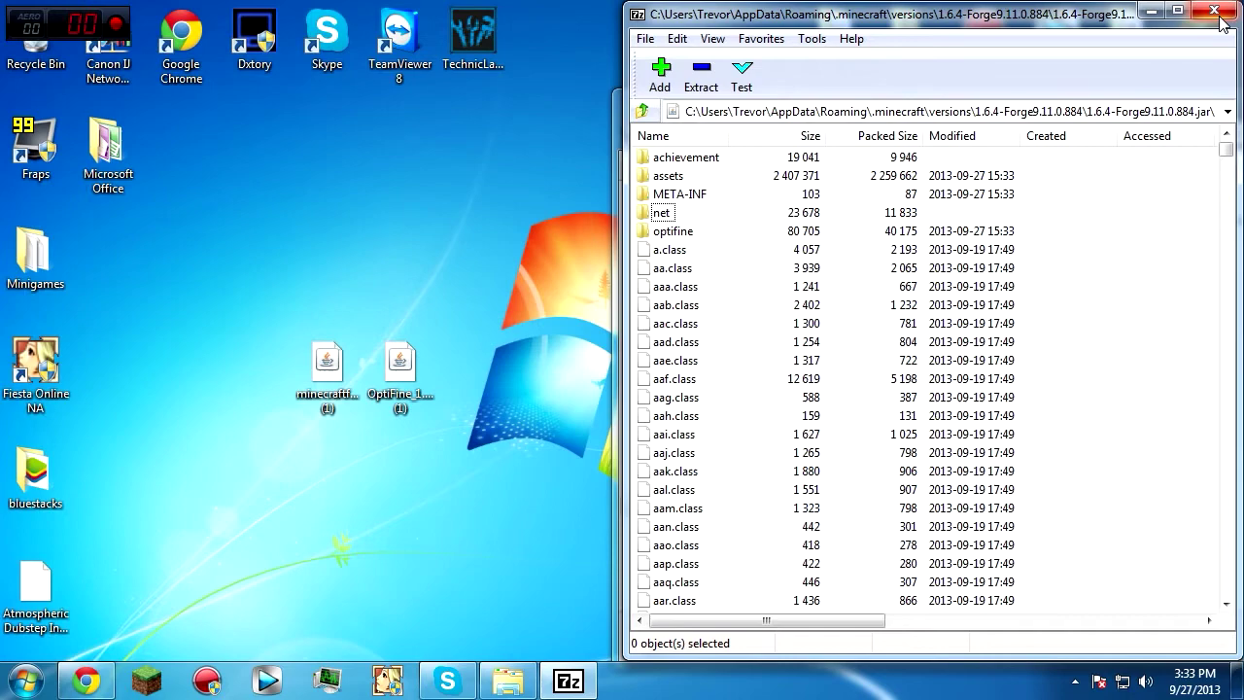
{"action": "left_click", "coordinate": [1217, 13]}
{"action": "left_click_drag", "start_coordinate": [968, 97], "coordinate": [614, 72]}
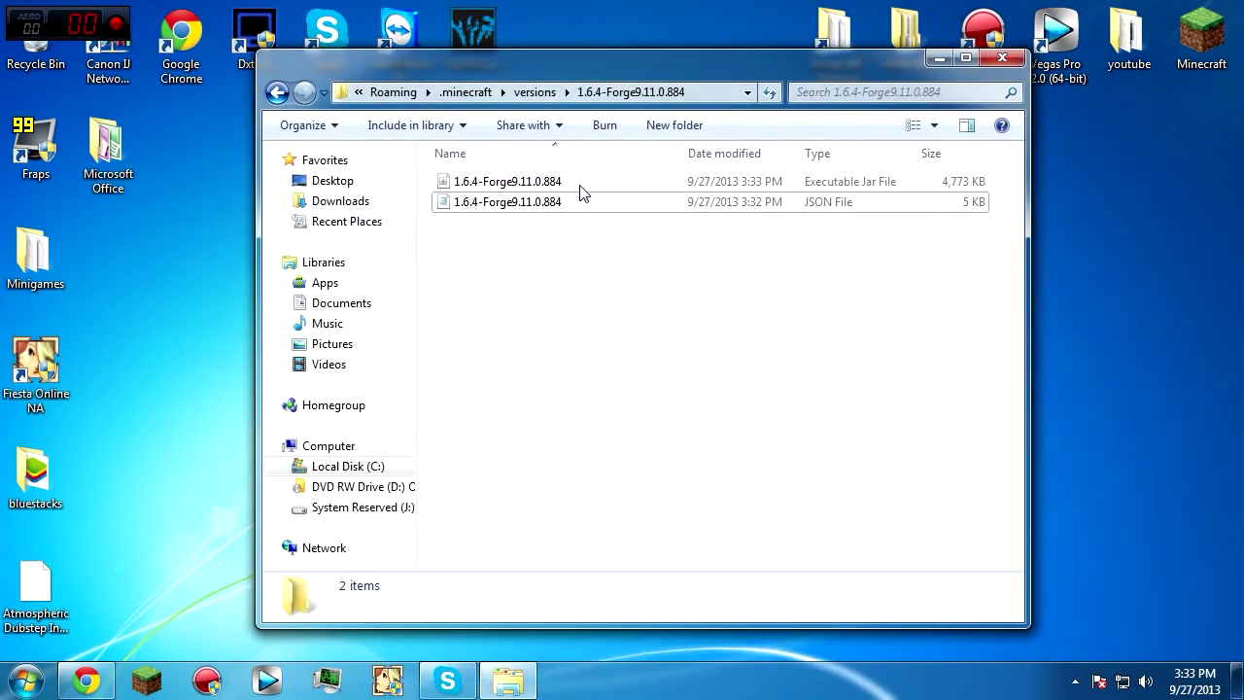
{"action": "left_click", "coordinate": [1001, 61]}
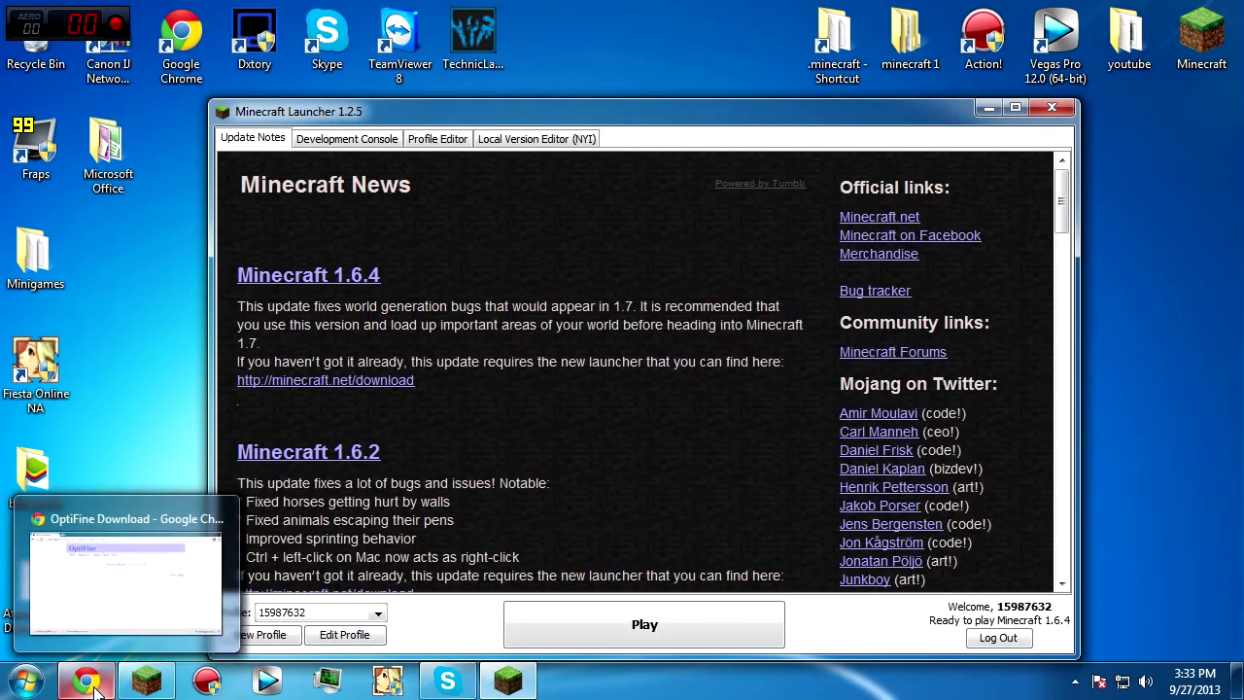
Switch to Chrome, return to the OptiFine forum thread, and expand the installation instructions for Minecraft 1.6.2 and newer
{"action": "left_click", "coordinate": [86, 683]}
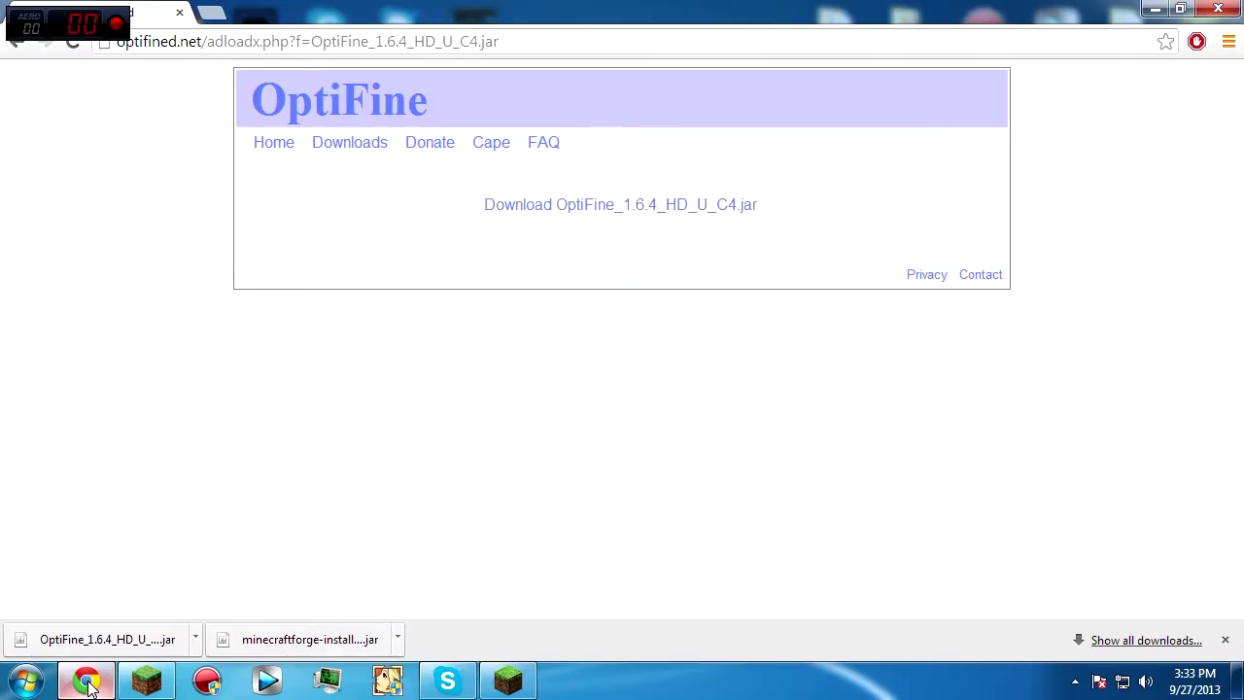
{"action": "left_click", "coordinate": [14, 47]}
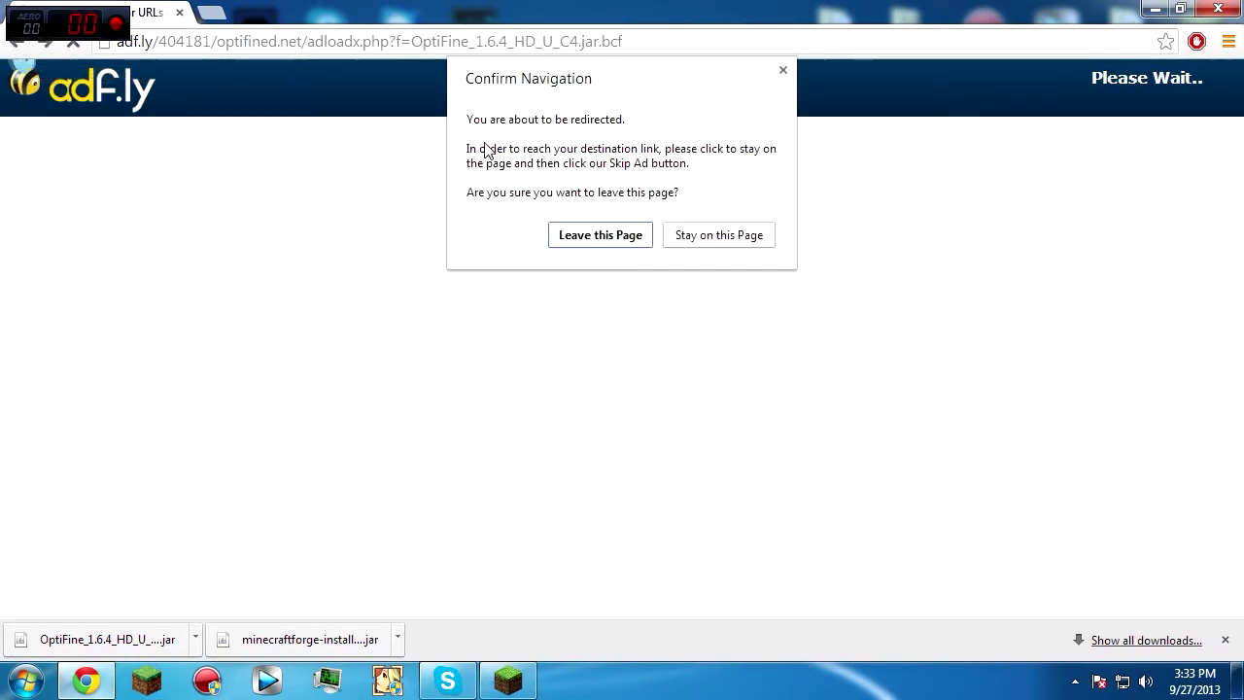
{"action": "left_click", "coordinate": [600, 235]}
{"action": "scroll", "coordinate": [692, 488], "scroll_direction": "down", "scroll_amount": 4}
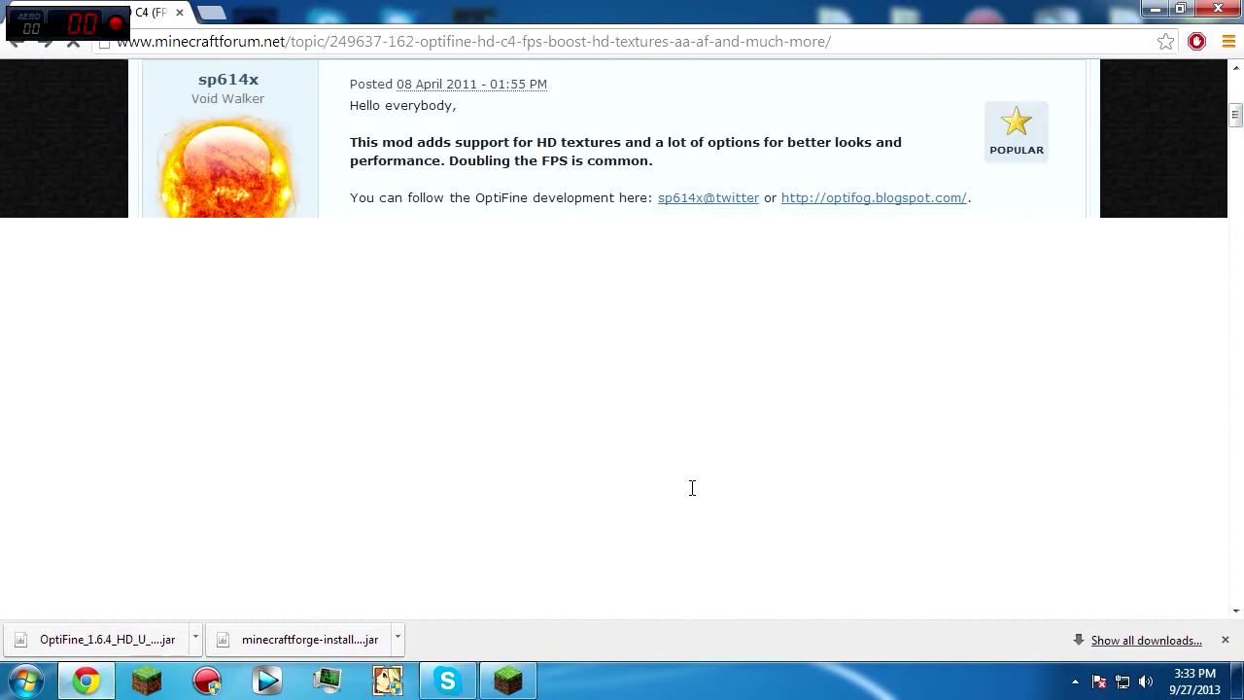
{"action": "scroll", "coordinate": [692, 488], "scroll_direction": "down", "scroll_amount": 15}
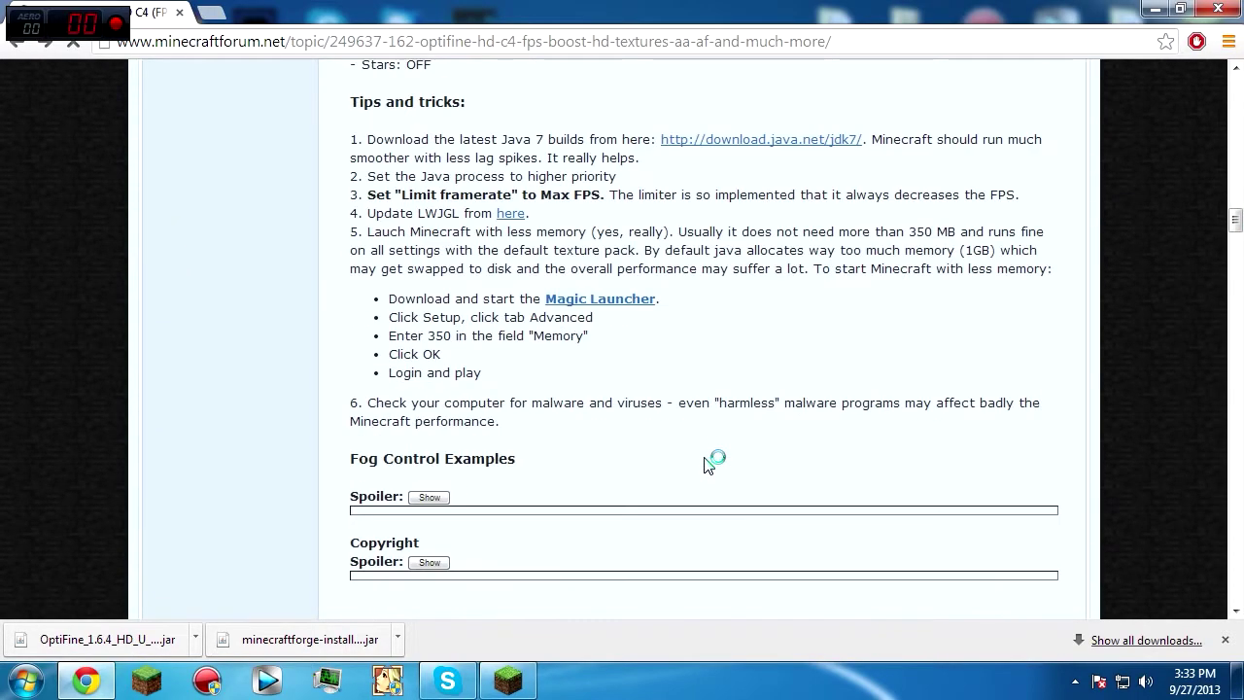
{"action": "scroll", "coordinate": [707, 464], "scroll_direction": "down", "scroll_amount": 5}
{"action": "scroll", "coordinate": [707, 464], "scroll_direction": "up", "scroll_amount": 12}
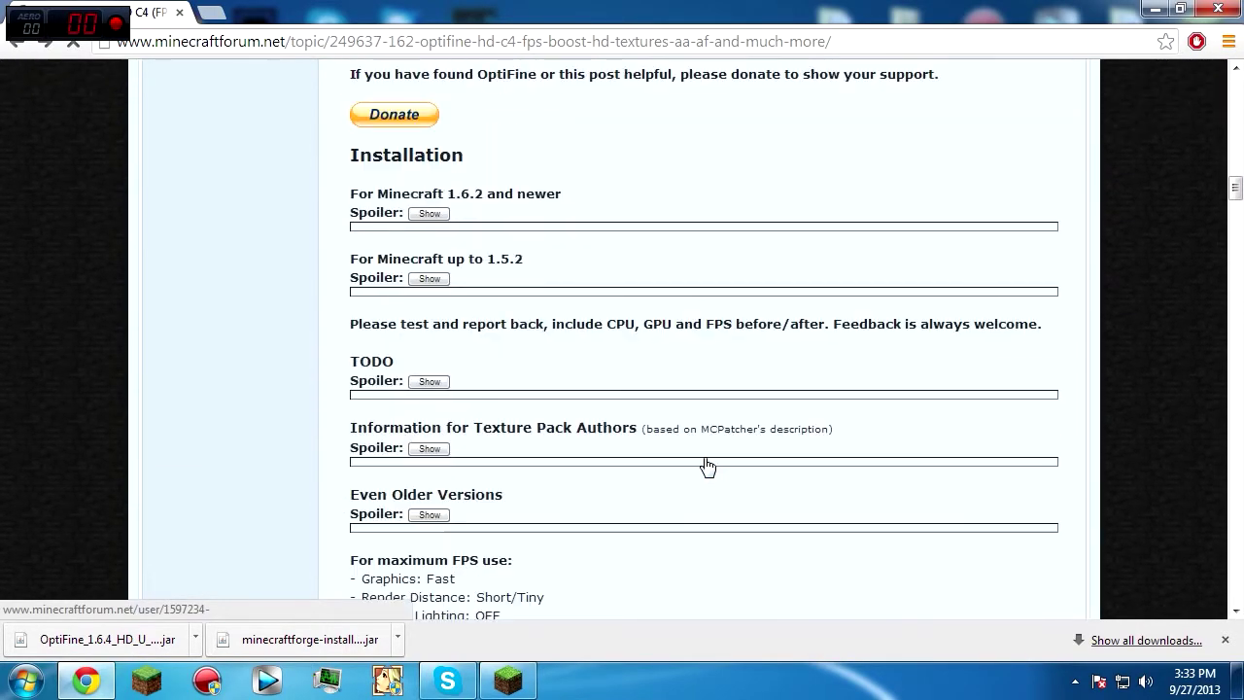
{"action": "left_click", "coordinate": [429, 213]}
Copy "-Dfml.ignoreInvalidMinecraftCertificates=true -Dfml.ignorePatchDiscrepancies=true" from the "B. Complex" instructions for installing with Forge
{"action": "scroll", "coordinate": [509, 347], "scroll_direction": "down", "scroll_amount": 10}
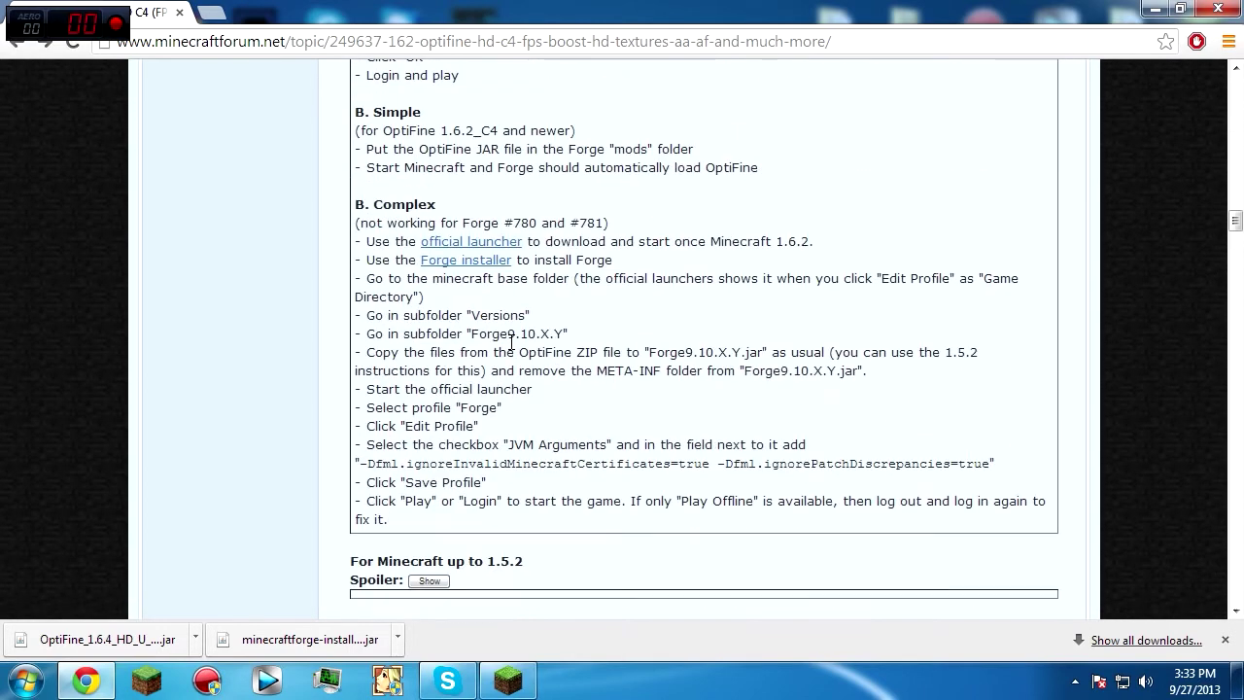
{"action": "scroll", "coordinate": [444, 275], "scroll_direction": "down", "scroll_amount": 2}
{"action": "scroll", "coordinate": [436, 200], "scroll_direction": "up", "scroll_amount": 6}
{"action": "scroll", "coordinate": [435, 189], "scroll_direction": "up", "scroll_amount": 1}
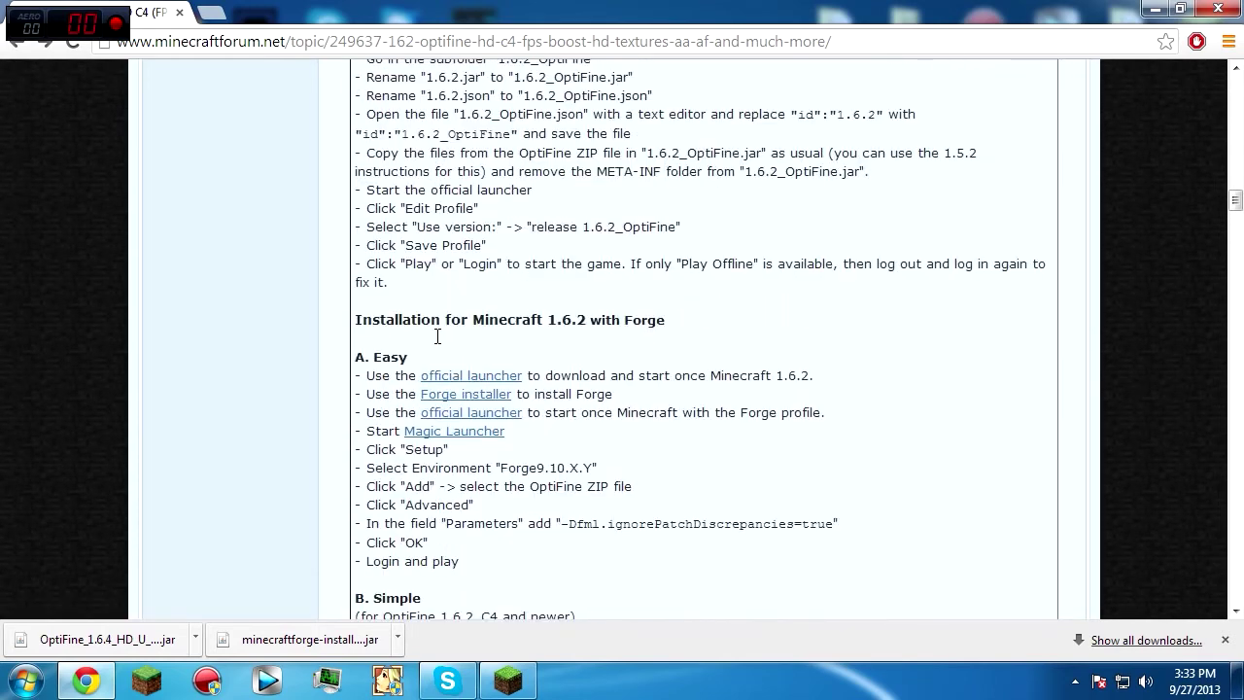
{"action": "scroll", "coordinate": [535, 418], "scroll_direction": "up", "scroll_amount": 1}
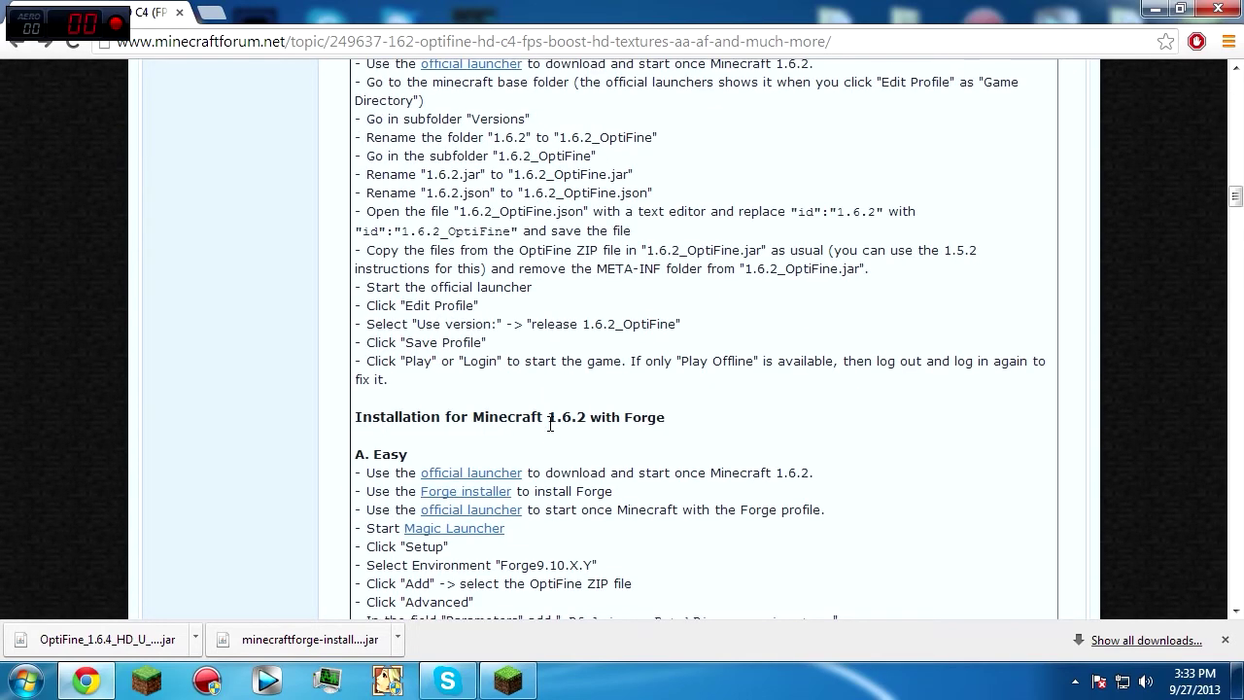
{"action": "scroll", "coordinate": [548, 424], "scroll_direction": "down", "scroll_amount": 6}
{"action": "scroll", "coordinate": [354, 377], "scroll_direction": "down", "scroll_amount": 1}
{"action": "left_click_drag", "start_coordinate": [353, 369], "coordinate": [992, 361]}
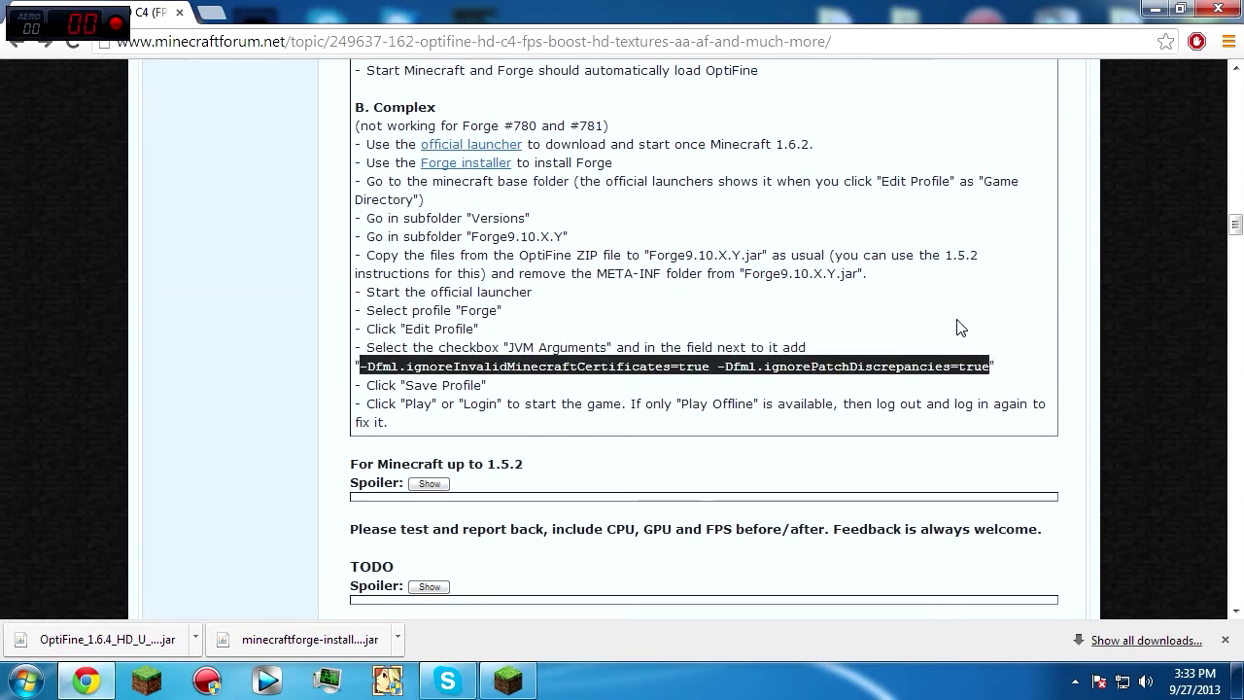
Switch to the Minecraft Launcher and select the Forge profile
{"action": "left_click", "coordinate": [507, 683]}
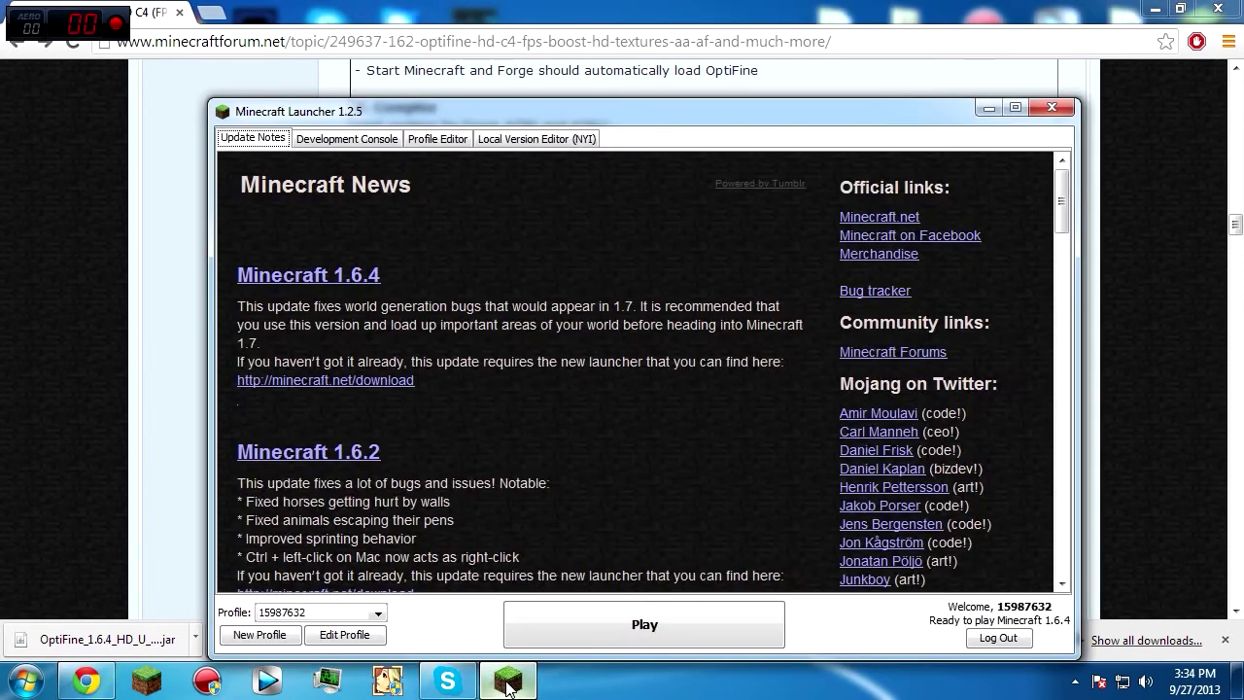
{"action": "left_click", "coordinate": [284, 615]}
{"action": "left_click", "coordinate": [272, 647]}
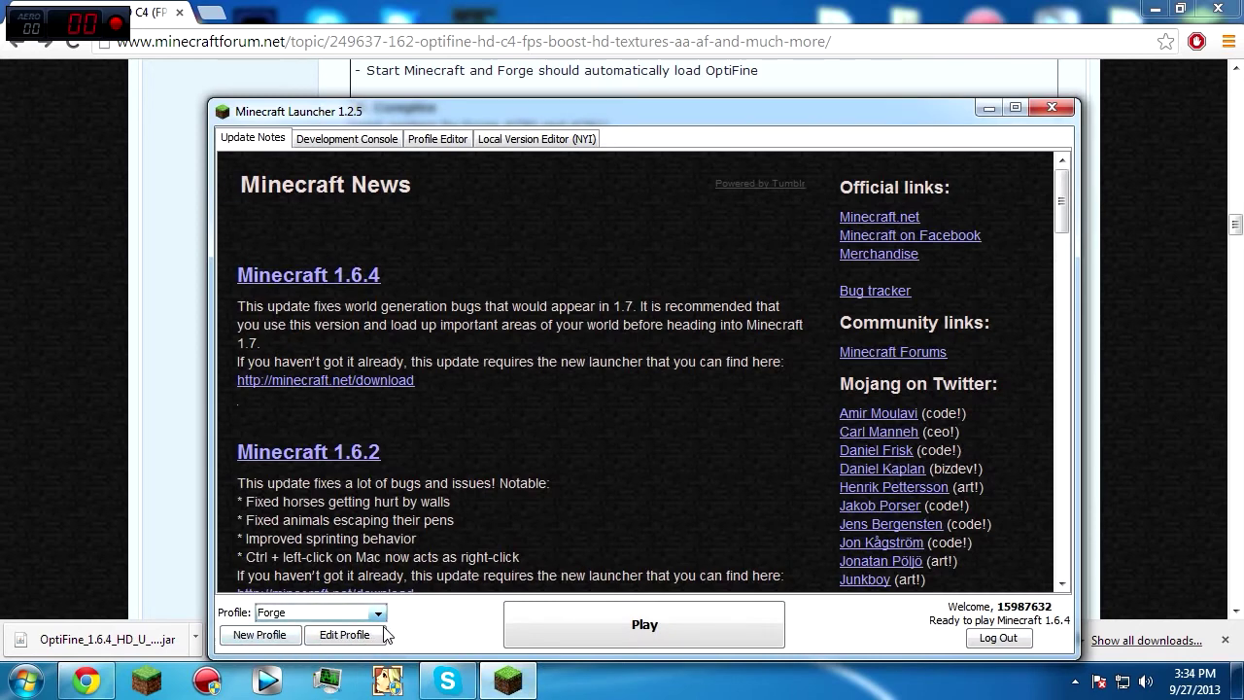
{"action": "left_click", "coordinate": [711, 358]}
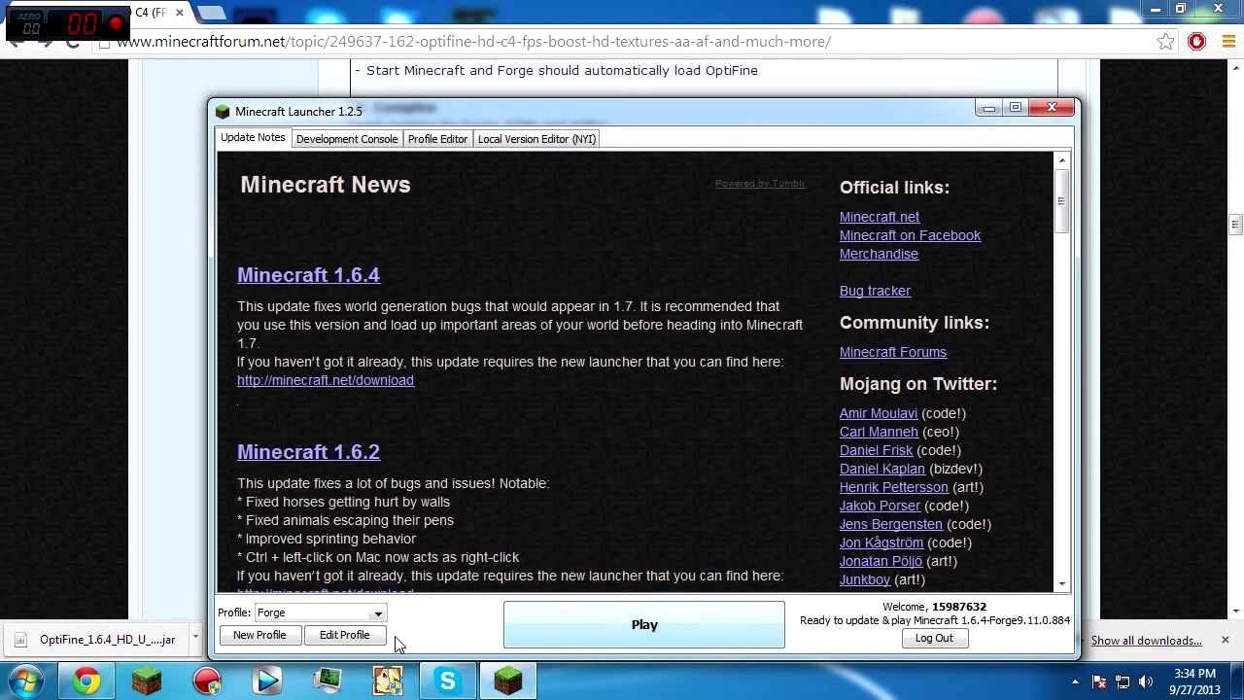
Enable the Forge profile's JVM arguments, append "-Dfml.ignoreInvalidMinecraftCertificates=true -Dfml.ignorePatchDiscrepancies=true" after -Xmx1G, and save the profile
{"action": "left_click", "coordinate": [345, 634]}
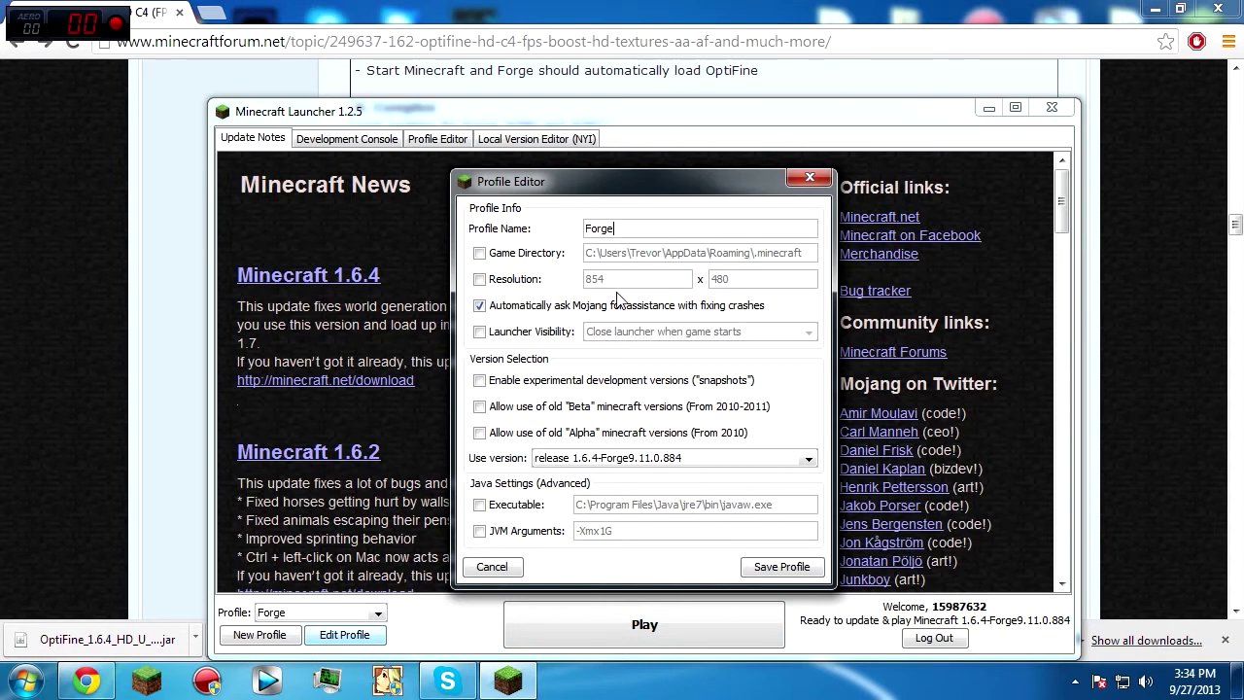
{"action": "left_click", "coordinate": [480, 531]}
{"action": "left_click", "coordinate": [740, 538]}
{"action": "key", "text": "ctrl+v"}
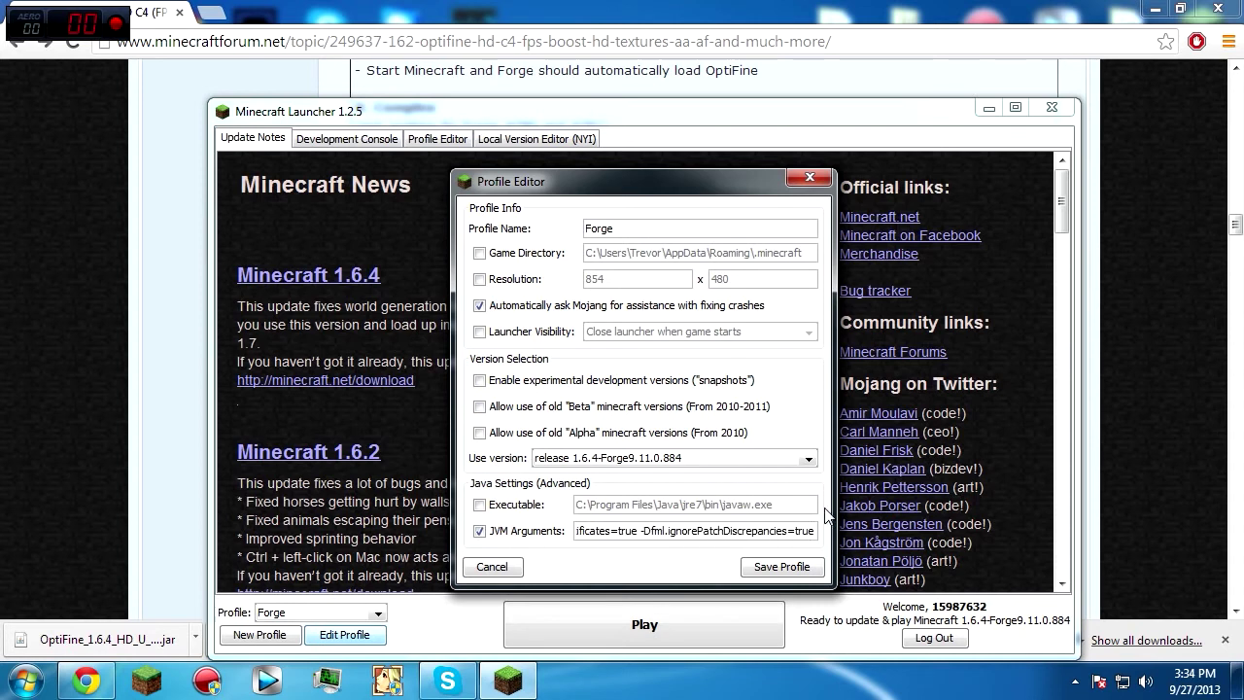
{"action": "key", "text": "Left"}
{"action": "key", "text": "Left"}
{"action": "key", "text": "Left"}
{"action": "key", "text": "Left"}
{"action": "key", "text": "Left"}
{"action": "key", "text": "Left"}
{"action": "key", "text": "Left"}
{"action": "key", "text": "Left"}
{"action": "key", "text": "Left"}
{"action": "key", "text": "Left"}
{"action": "key", "text": "Left"}
{"action": "key", "text": "Left"}
{"action": "key", "text": "Left"}
{"action": "key", "text": "Left"}
{"action": "key", "text": "Left"}
{"action": "key", "text": "Left"}
{"action": "key", "text": "Left"}
{"action": "key", "text": "Left"}
{"action": "key", "text": "Left"}
{"action": "key", "text": "Left"}
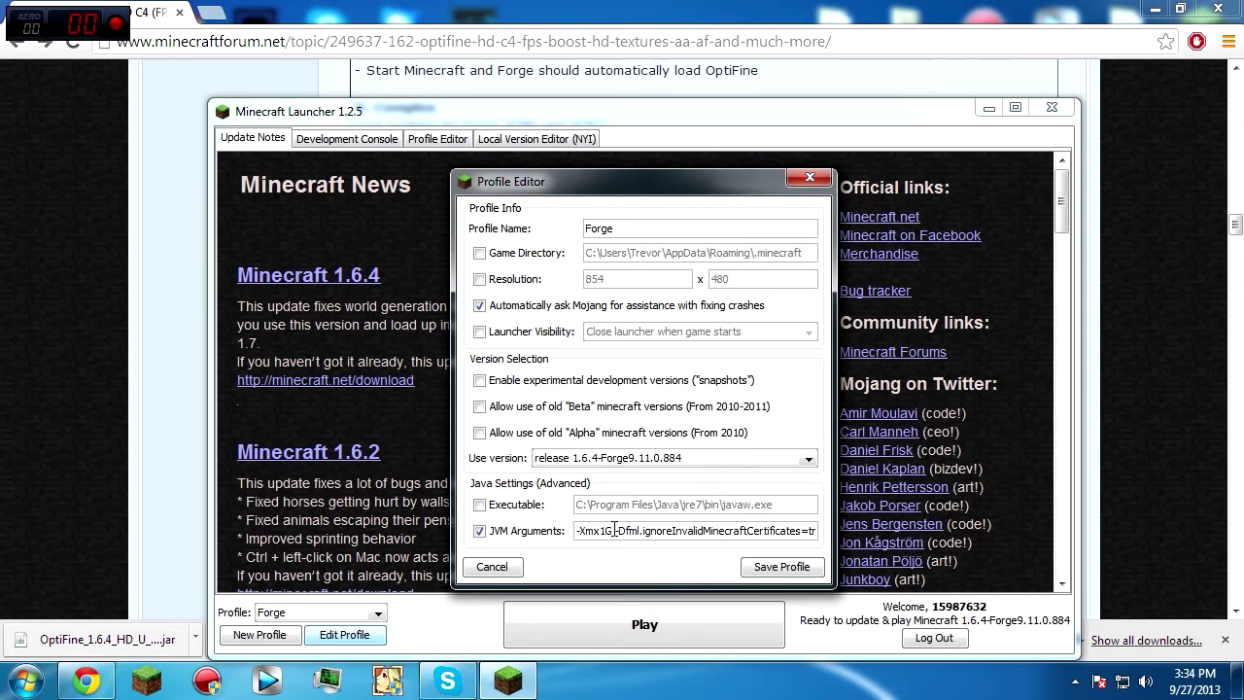
{"action": "left_click", "coordinate": [805, 571]}
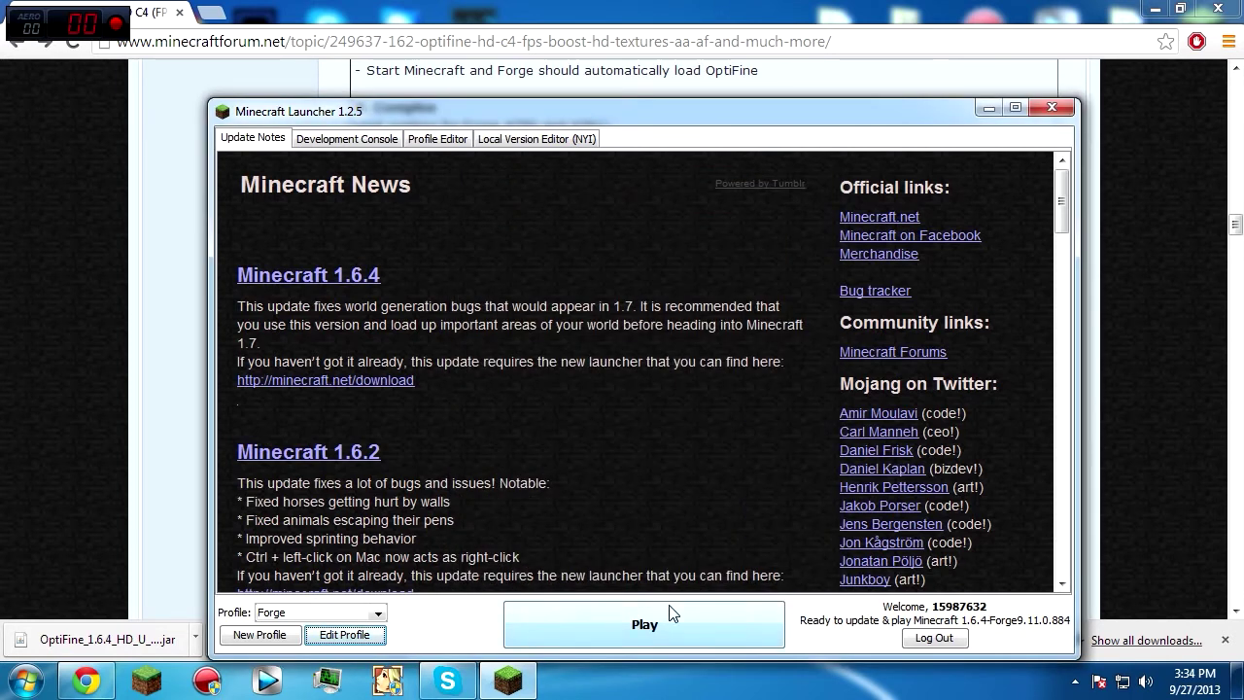
Launch Minecraft with the Forge profile and check the list of loaded mods before returning to the title screen
{"action": "left_click", "coordinate": [671, 613]}
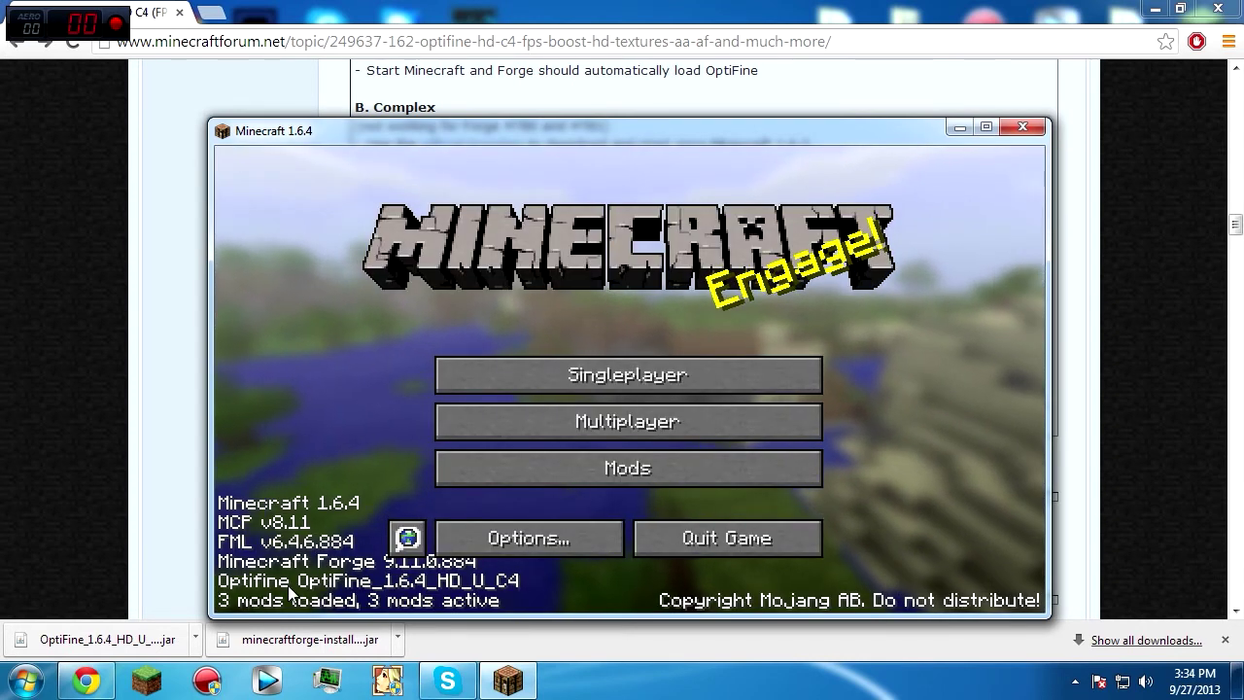
{"action": "left_click", "coordinate": [568, 469]}
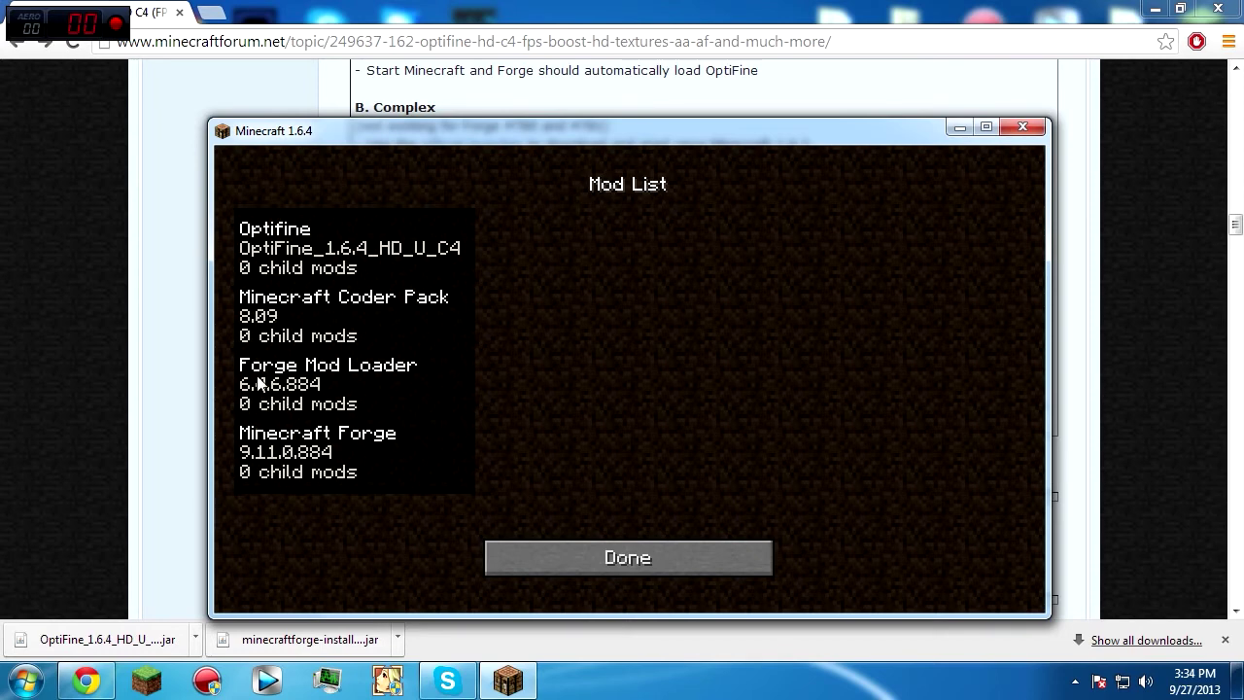
{"action": "left_click", "coordinate": [552, 564]}
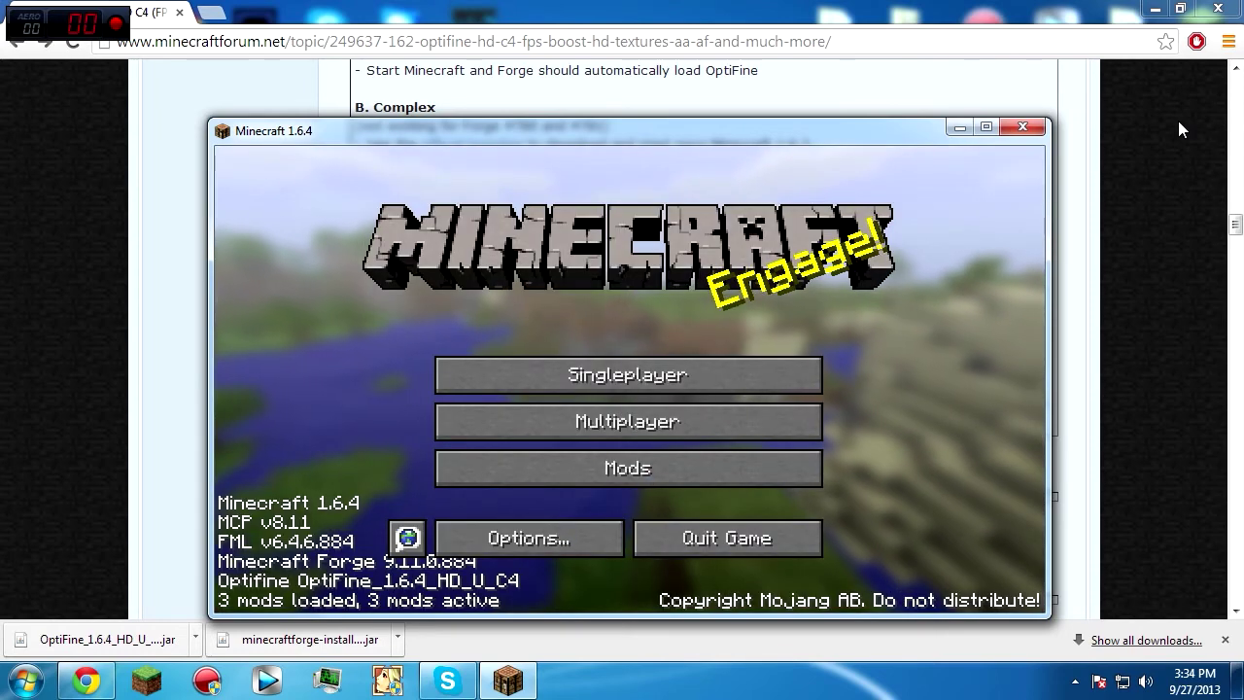